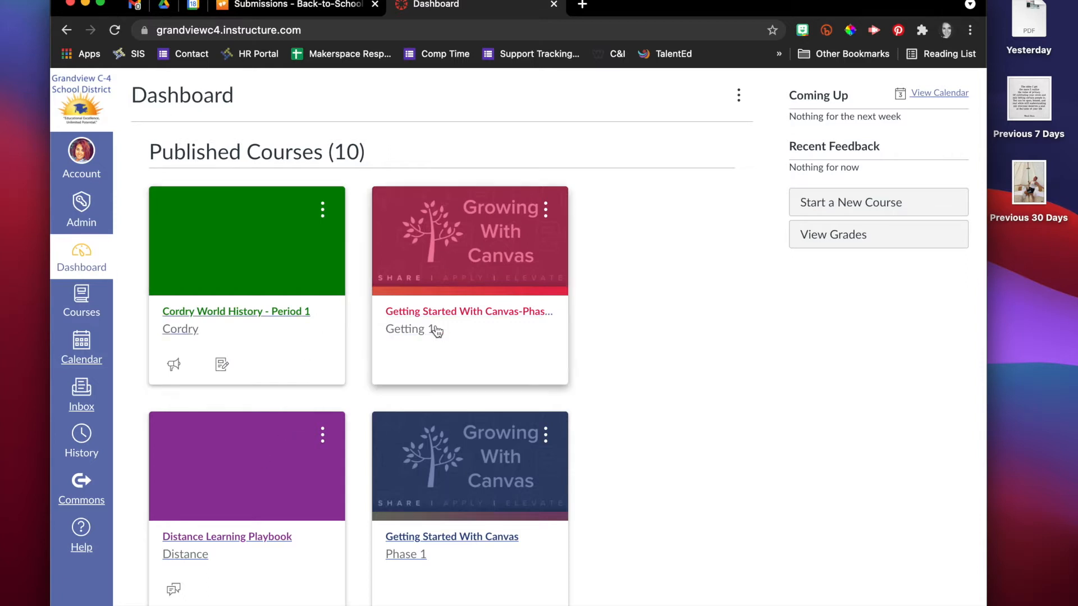
Open the Chemistry I course from the unpublished courses on the dashboard
{"action": "scroll", "coordinate": [417, 391], "scroll_direction": "down", "scroll_amount": 3}
{"action": "scroll", "coordinate": [417, 391], "scroll_direction": "down", "scroll_amount": 12}
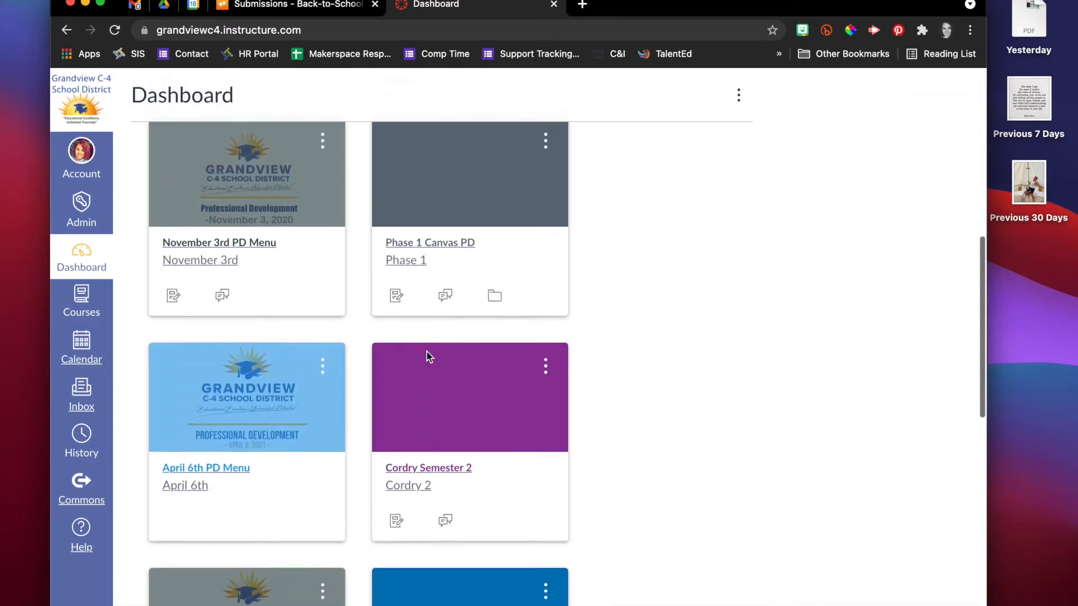
{"action": "scroll", "coordinate": [428, 357], "scroll_direction": "down", "scroll_amount": 9}
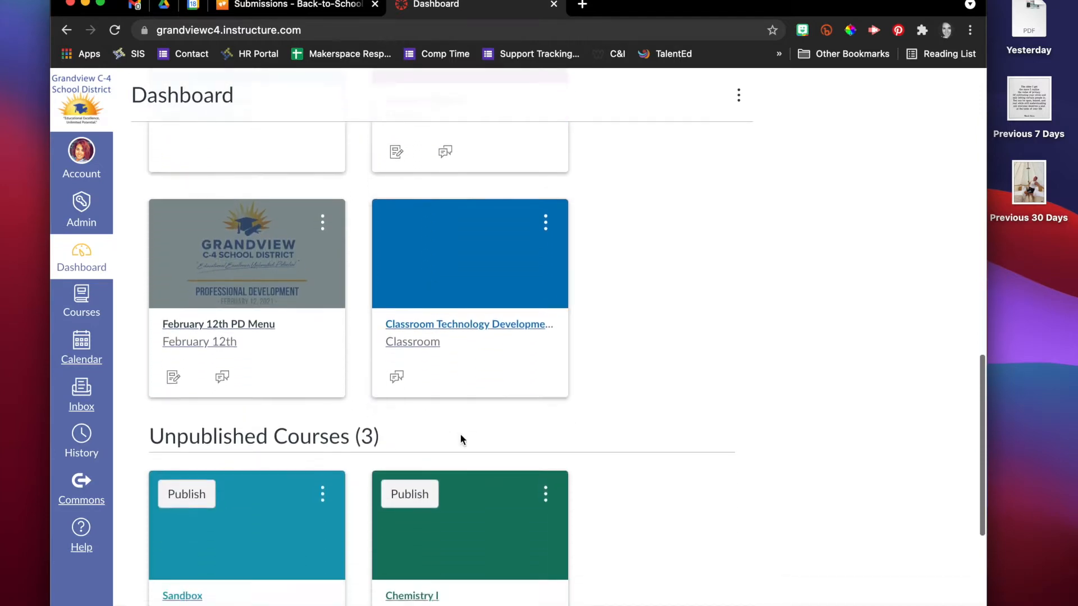
{"action": "scroll", "coordinate": [460, 434], "scroll_direction": "down", "scroll_amount": 5}
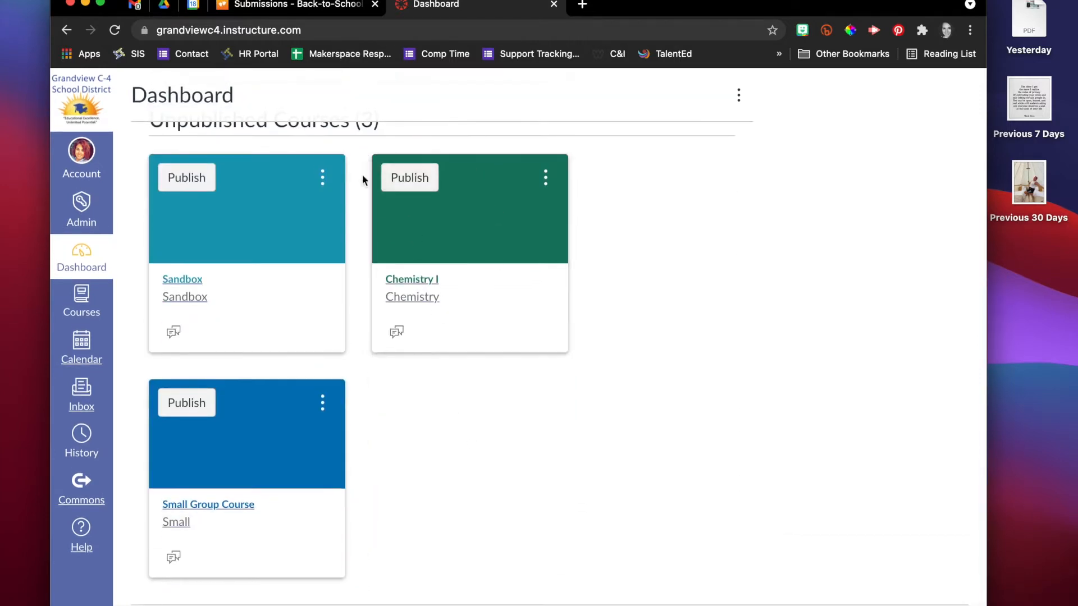
{"action": "scroll", "coordinate": [360, 240], "scroll_direction": "up", "scroll_amount": 1}
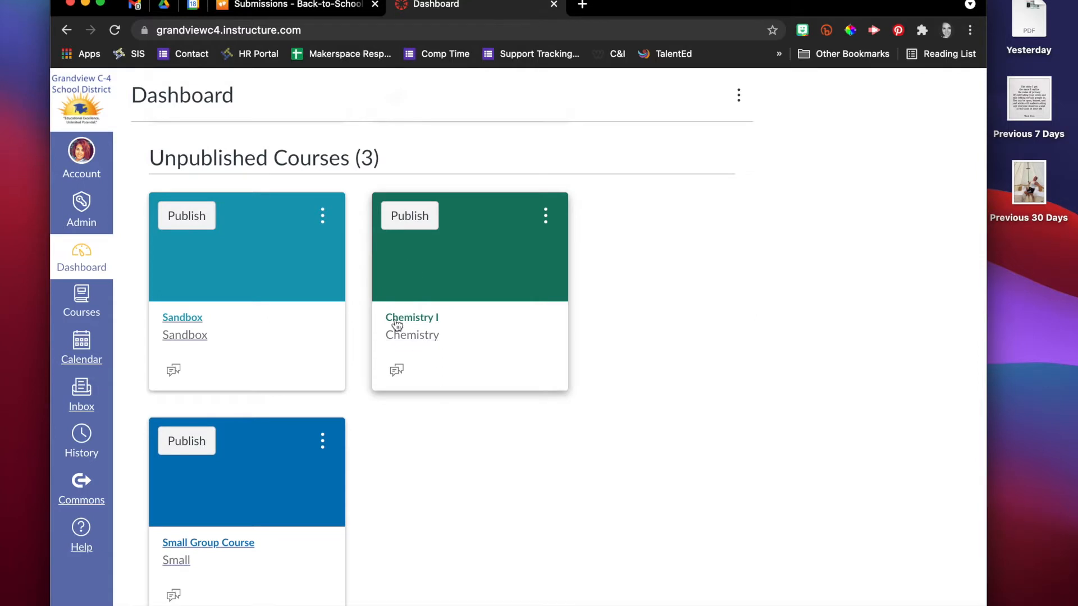
{"action": "left_click", "coordinate": [418, 324]}
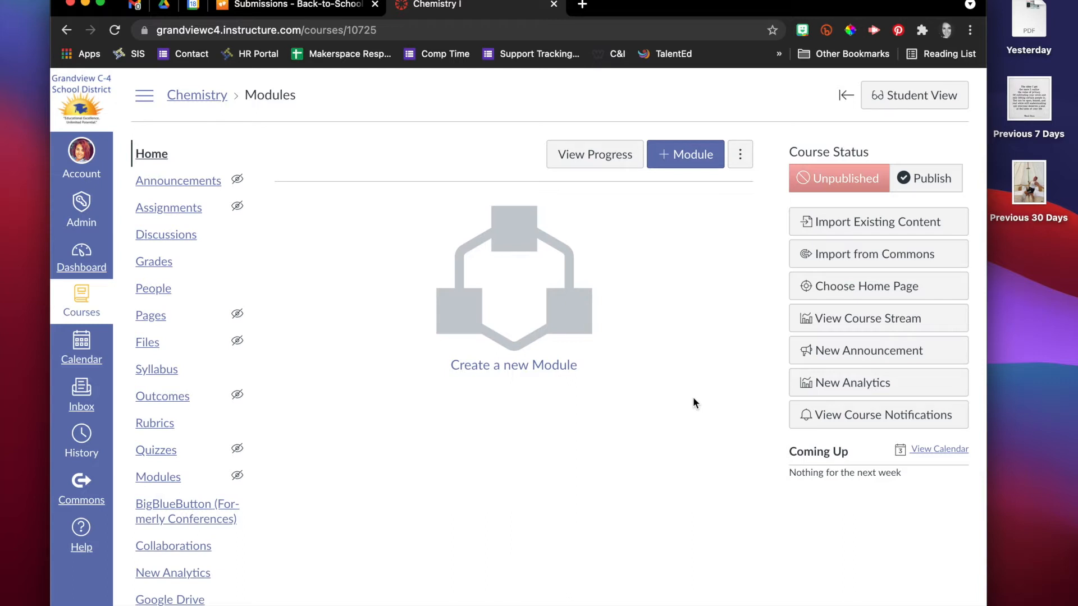
Switch to Google Drive and download Chem I Semester I.imscc from the Canvas Courses folder
{"action": "left_click", "coordinate": [165, 7]}
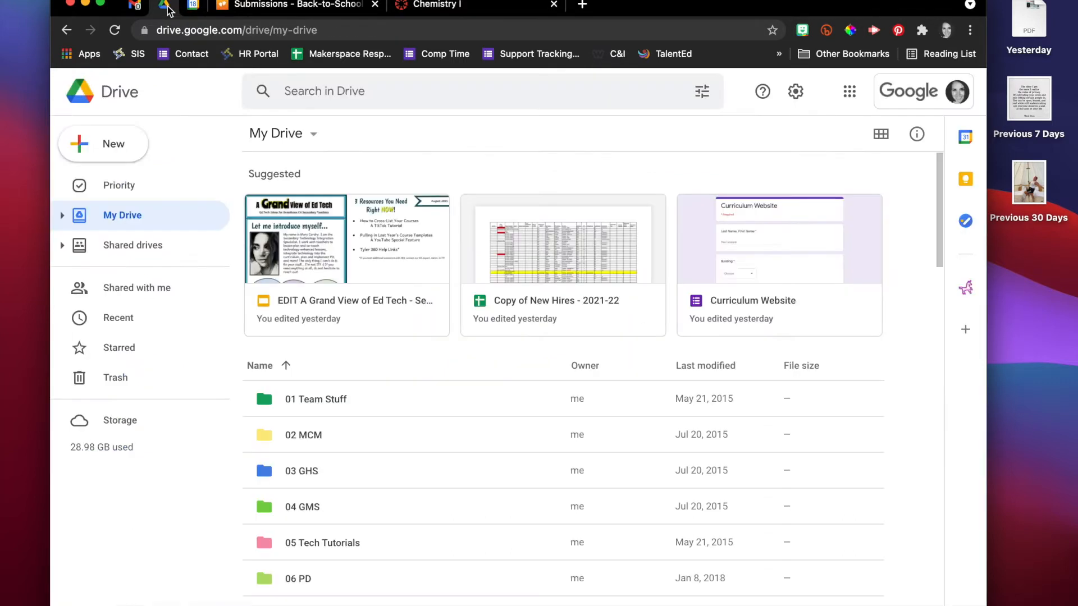
{"action": "scroll", "coordinate": [528, 484], "scroll_direction": "down", "scroll_amount": 10}
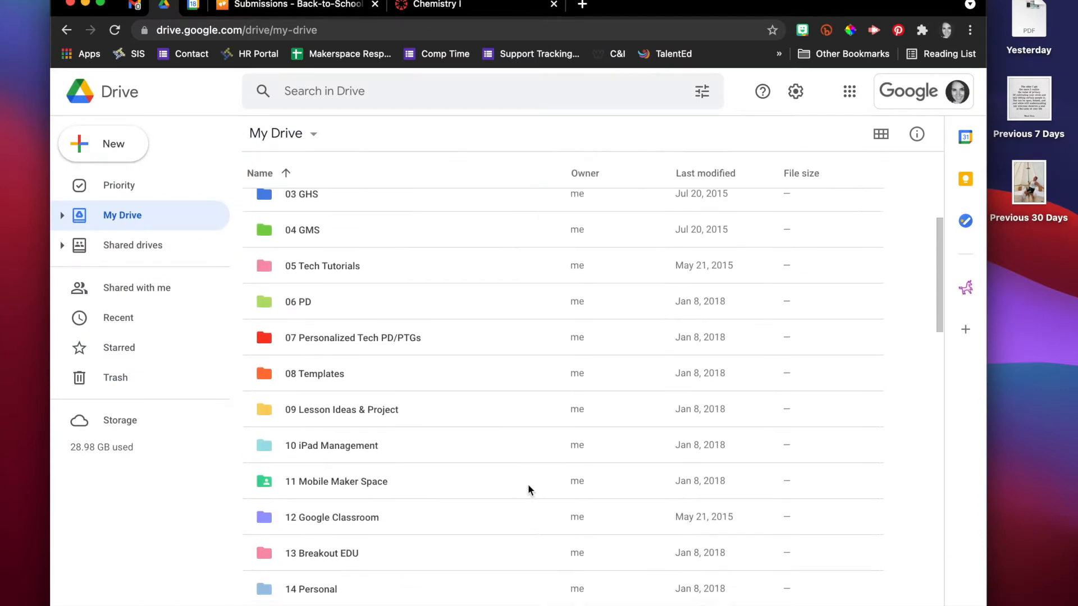
{"action": "scroll", "coordinate": [528, 484], "scroll_direction": "down", "scroll_amount": 1}
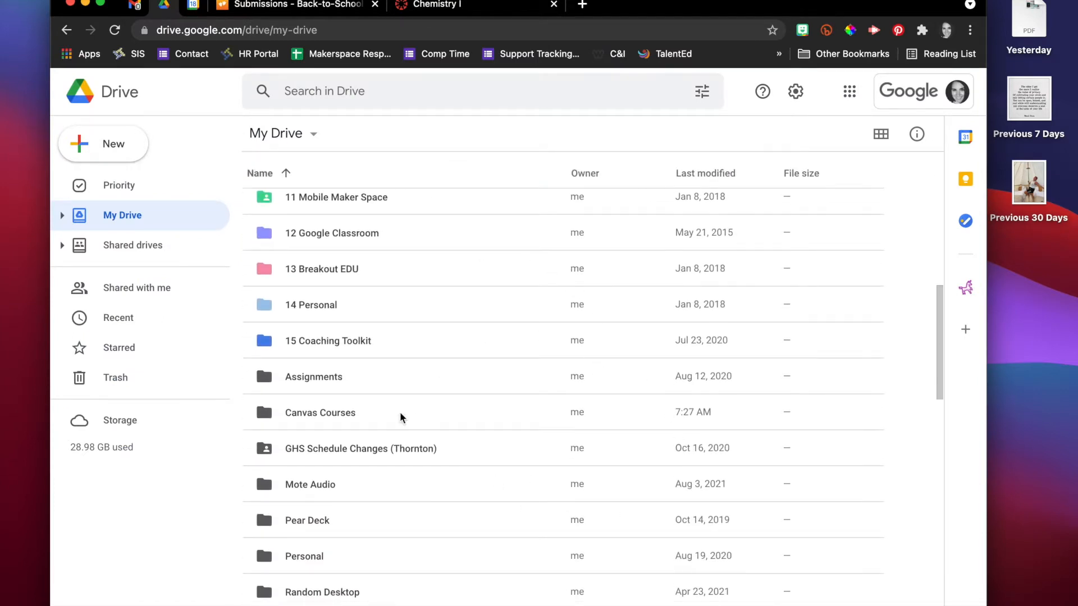
{"action": "double_click", "coordinate": [325, 414]}
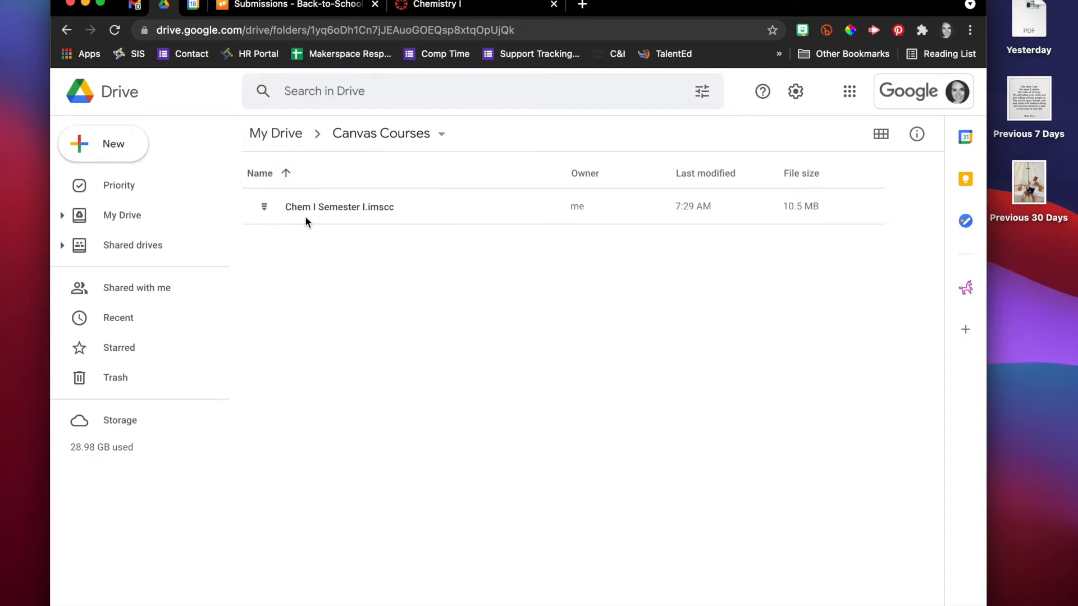
{"action": "right_click", "coordinate": [375, 214]}
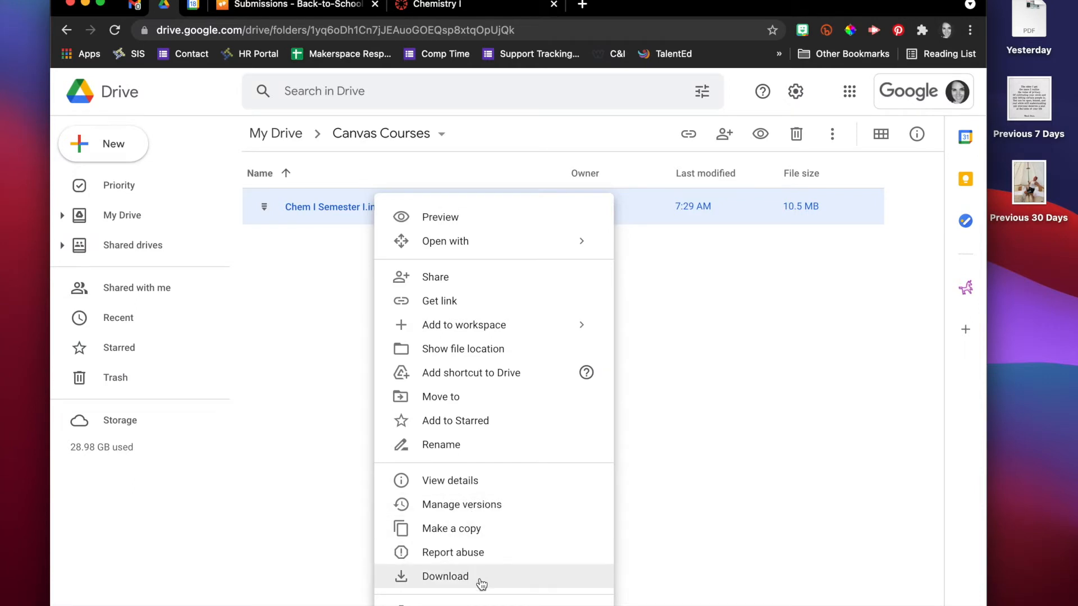
{"action": "left_click", "coordinate": [481, 584]}
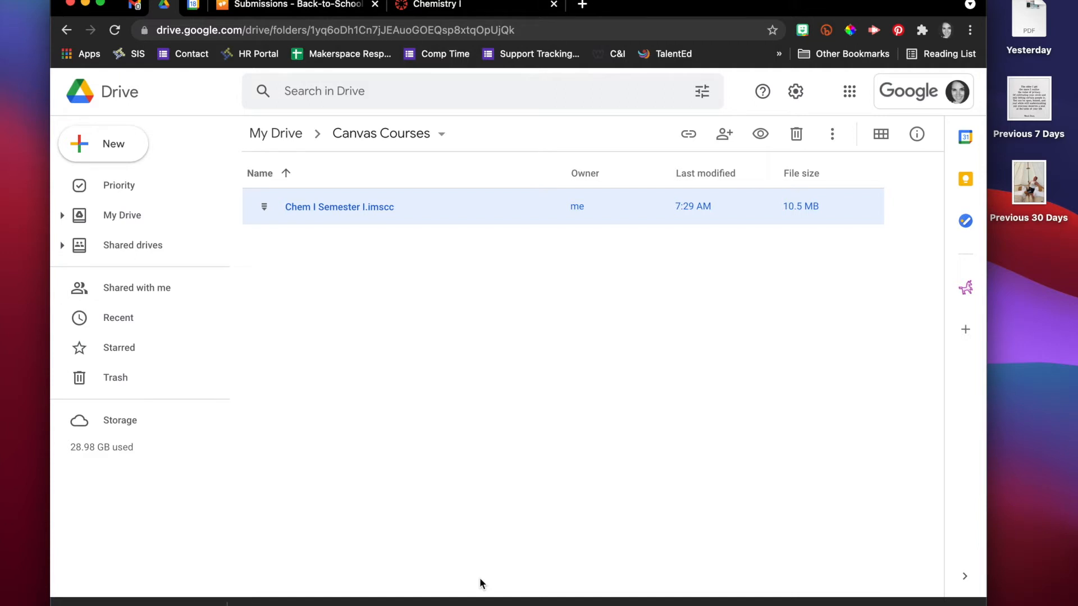
{"action": "right_click", "coordinate": [430, 209]}
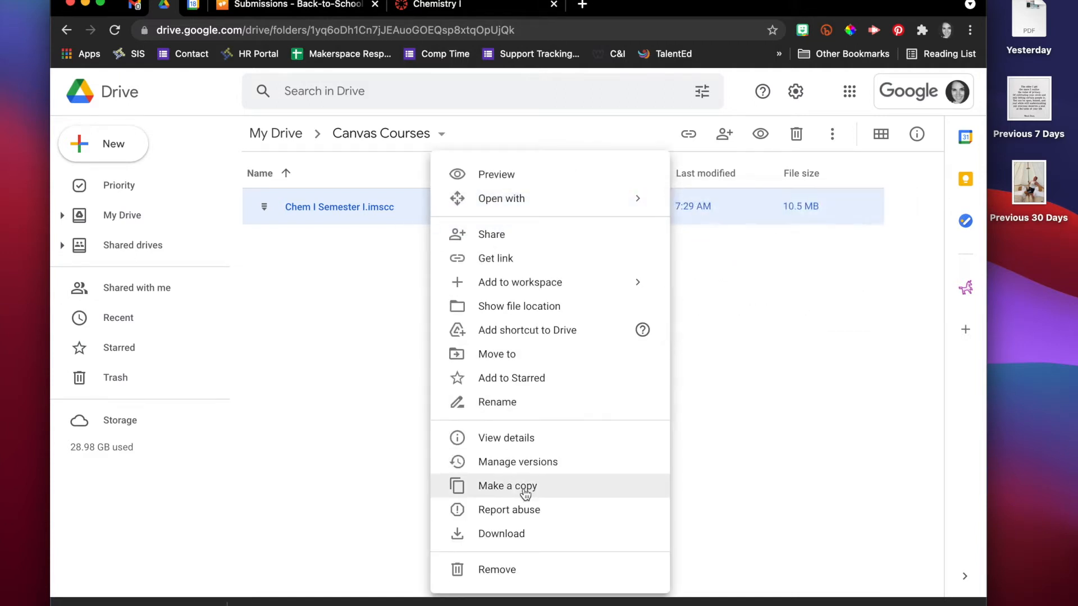
{"action": "left_click", "coordinate": [382, 486]}
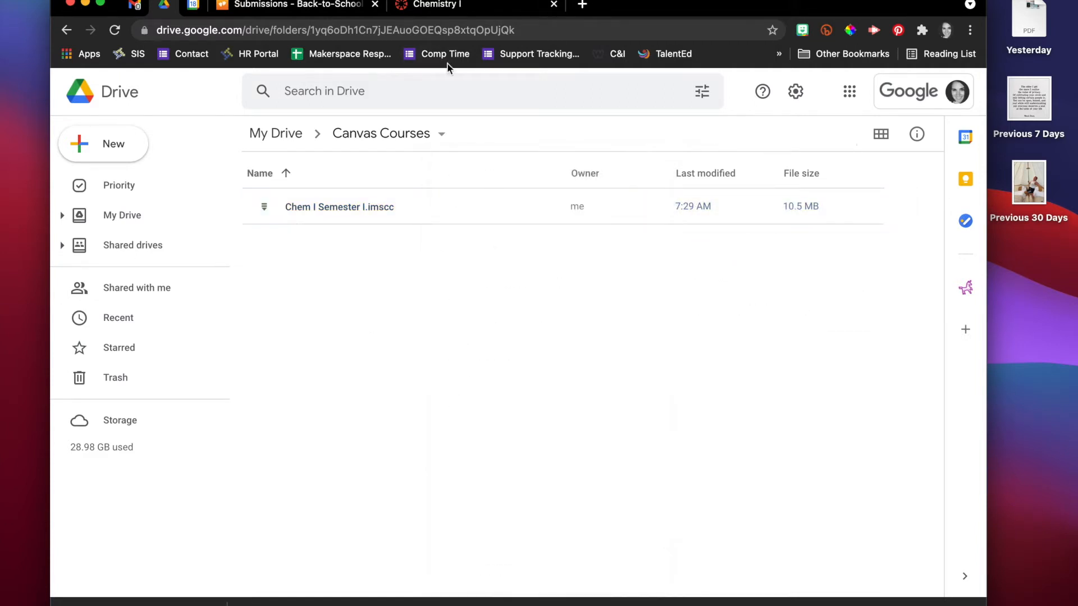
Return to the Chemistry course in Canvas and start importing existing content with the content type Canvas Course Export Package
{"action": "left_click", "coordinate": [430, 12]}
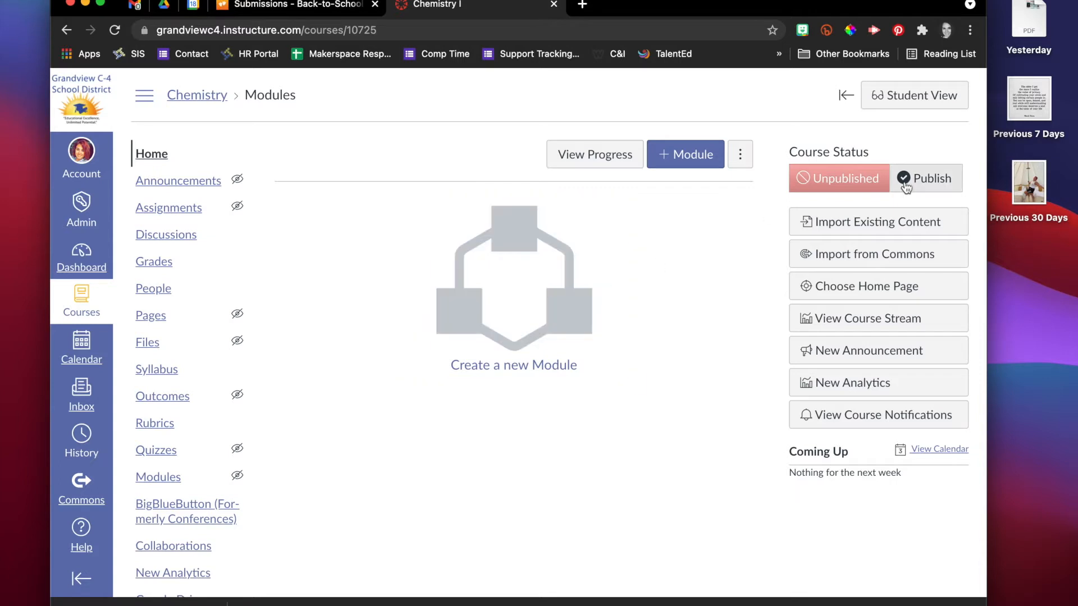
{"action": "left_click", "coordinate": [932, 231]}
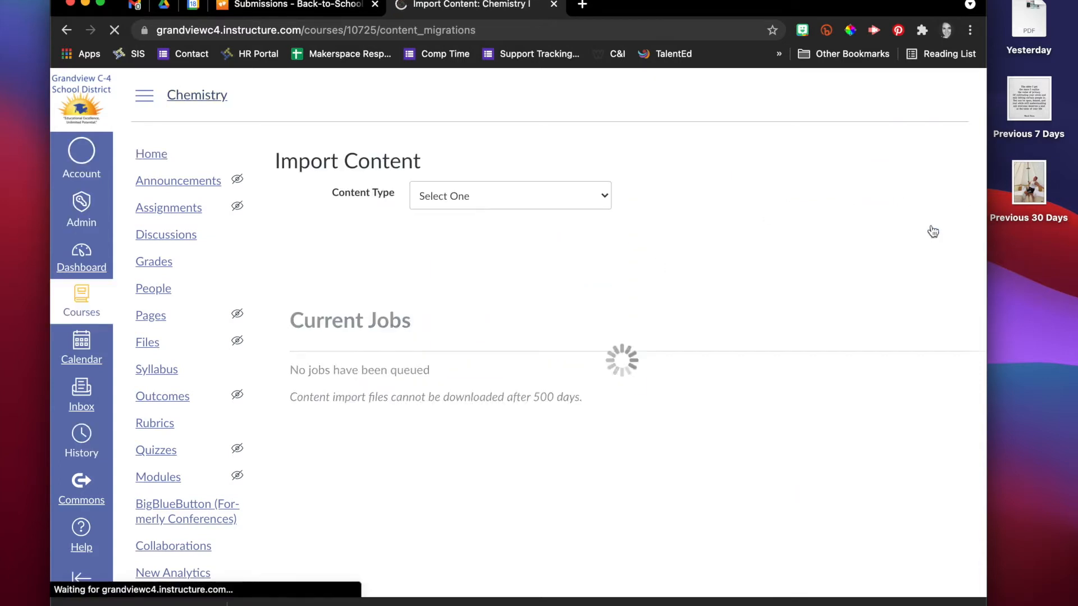
{"action": "left_click", "coordinate": [485, 204]}
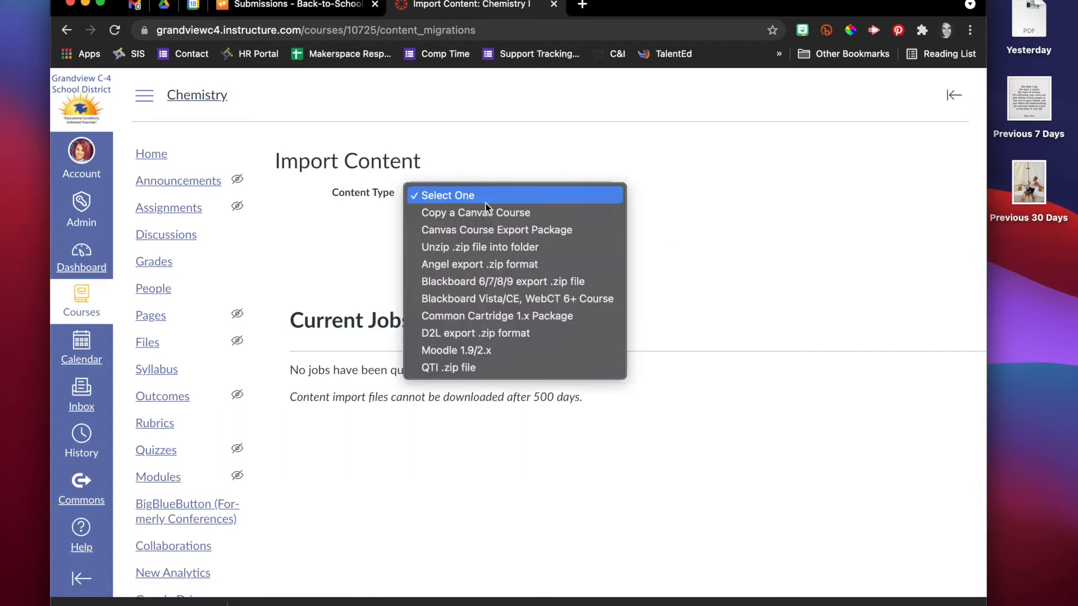
{"action": "left_click", "coordinate": [572, 233]}
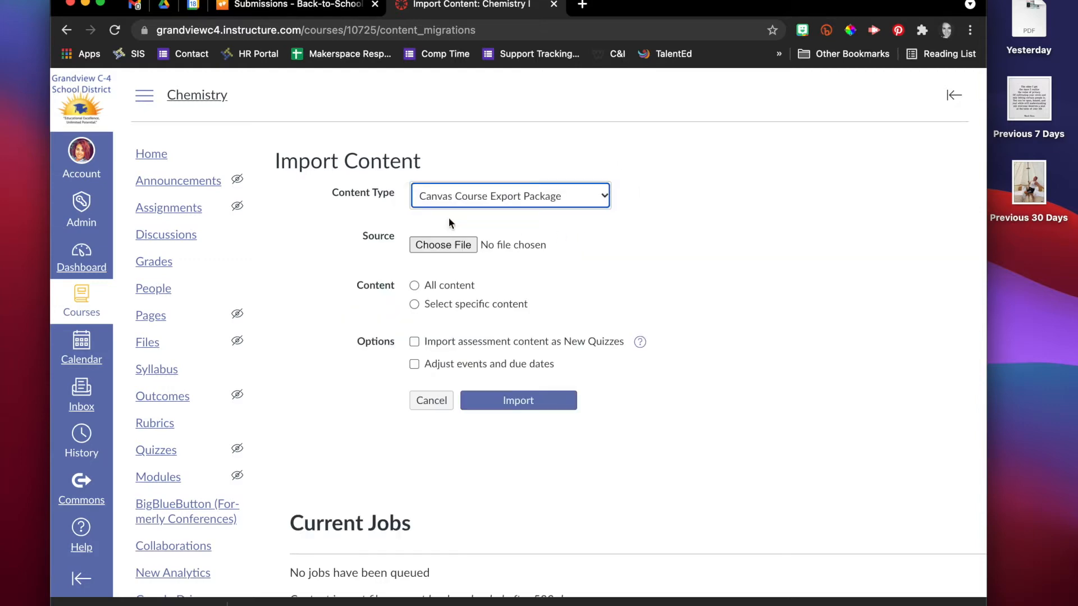
Choose Chem I Semester I.imscc from the Downloads folder as the import source
{"action": "left_click", "coordinate": [441, 245]}
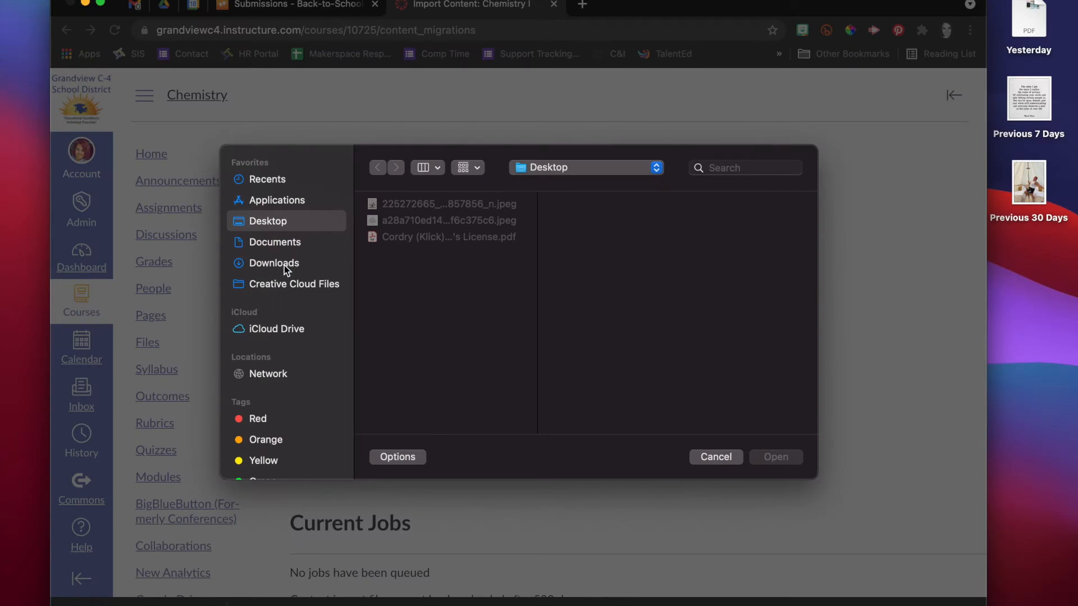
{"action": "left_click", "coordinate": [269, 264]}
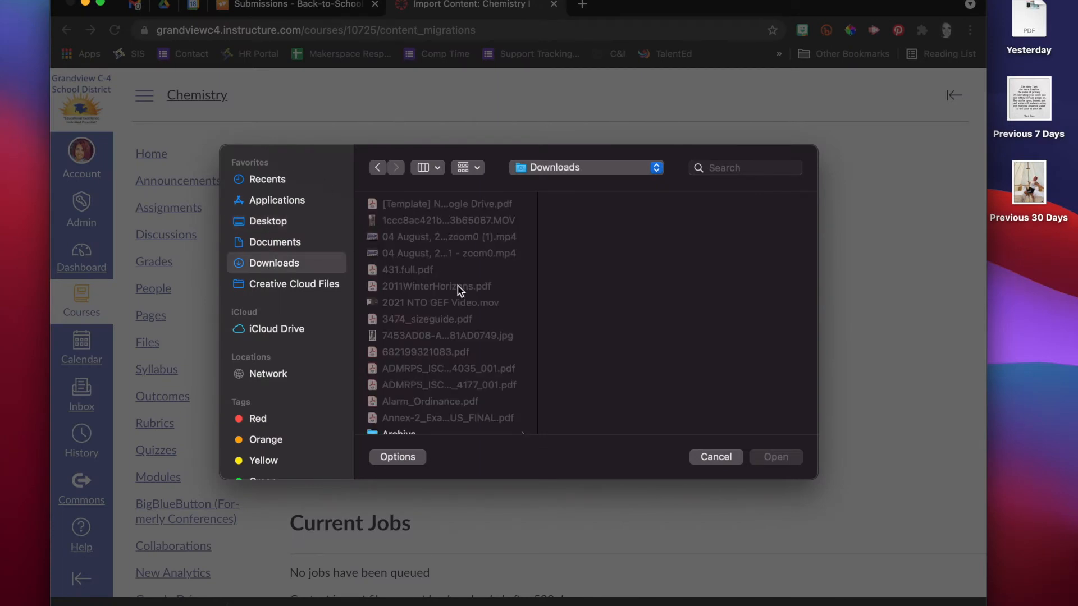
{"action": "scroll", "coordinate": [414, 397], "scroll_direction": "down", "scroll_amount": 5}
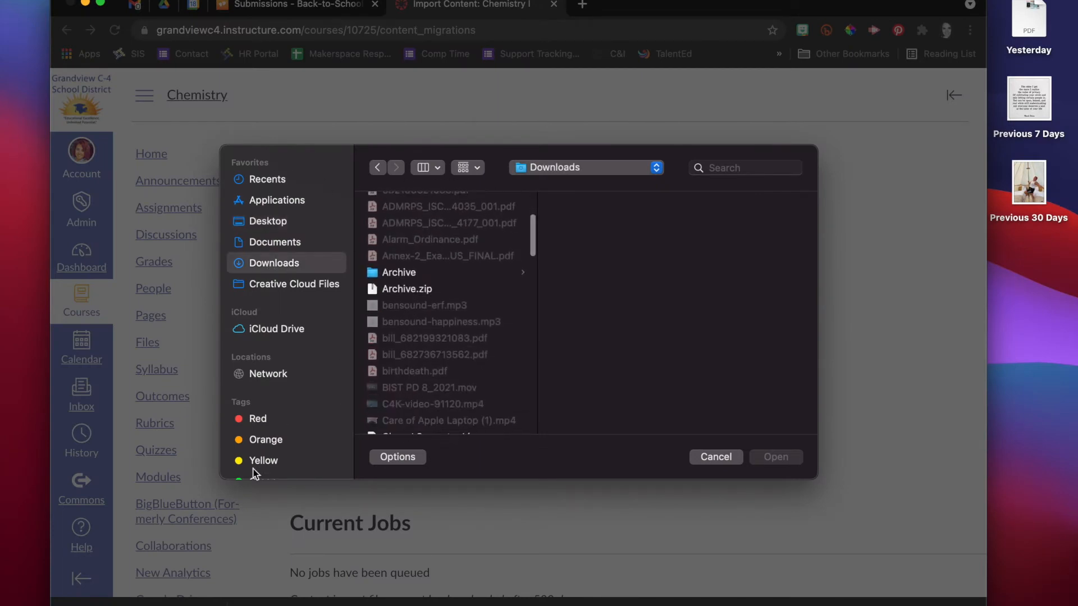
{"action": "scroll", "coordinate": [465, 378], "scroll_direction": "down", "scroll_amount": 5}
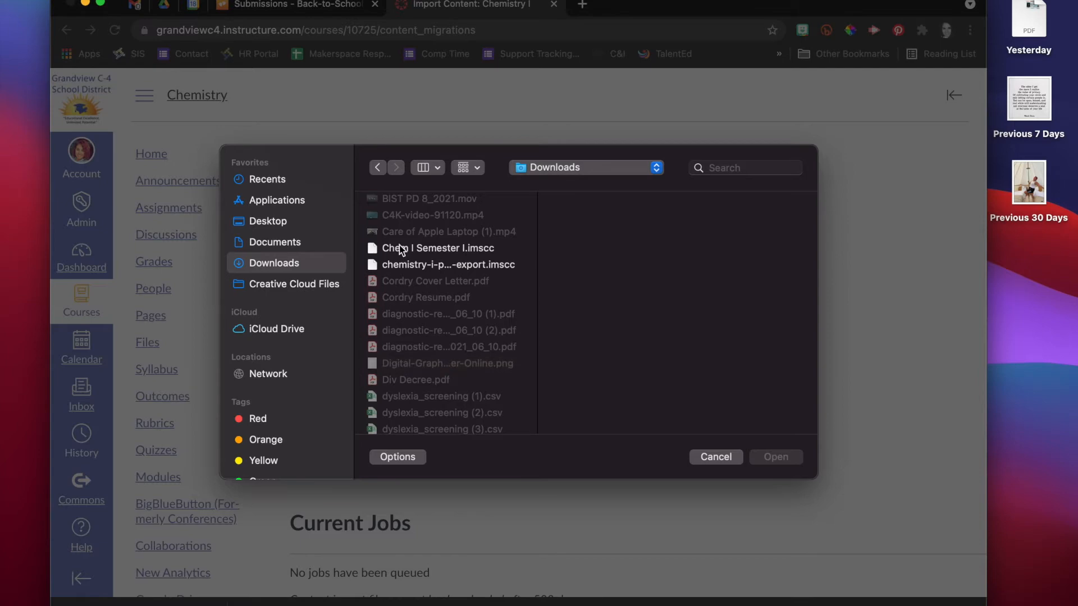
{"action": "left_click", "coordinate": [426, 249]}
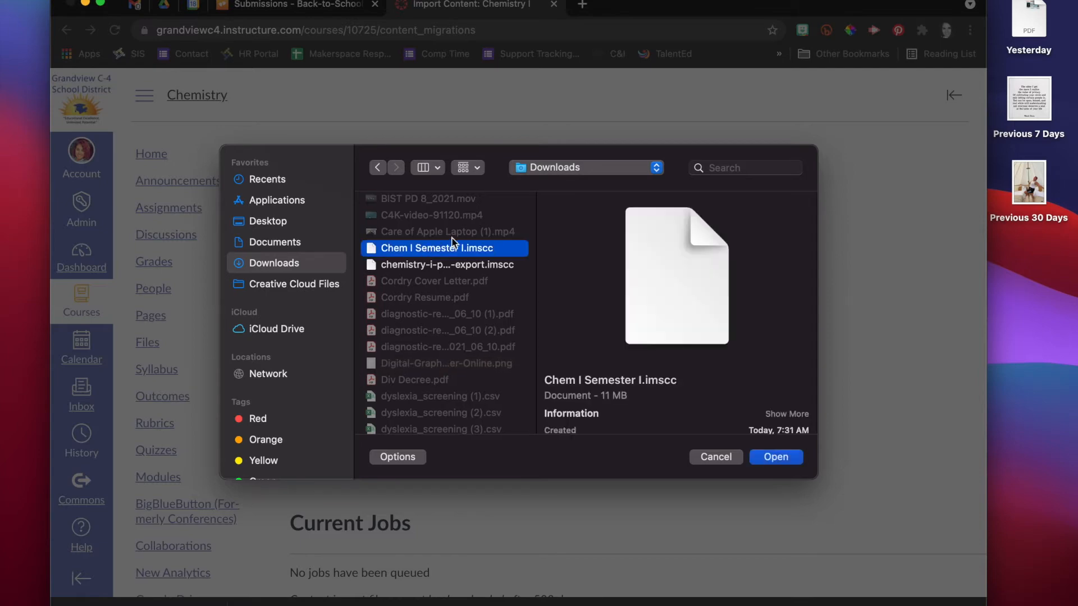
{"action": "left_click", "coordinate": [786, 462]}
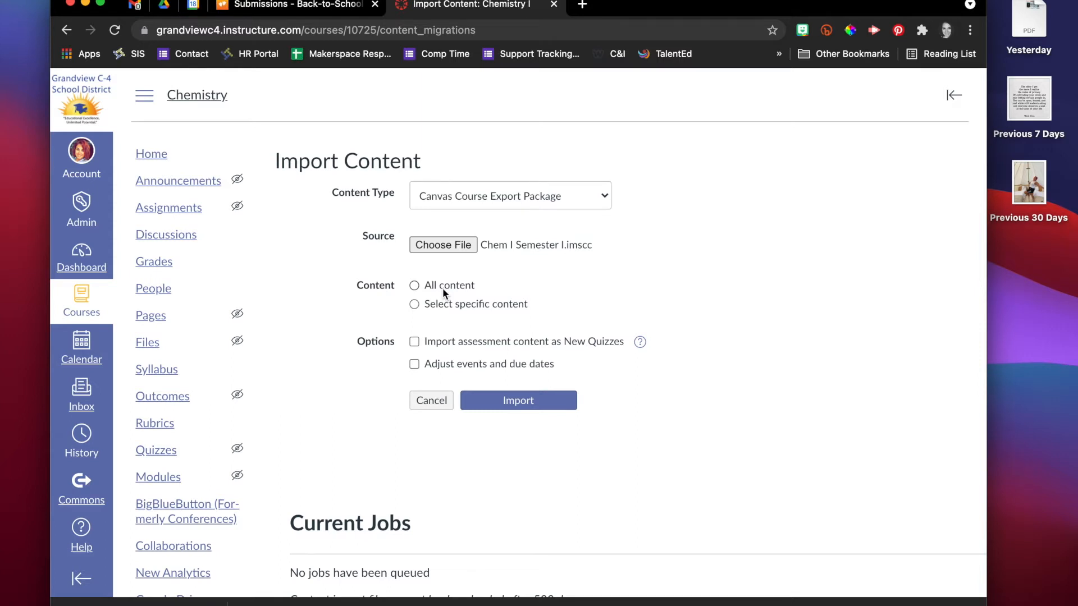
Import all content of the package, with events and due dates adjusted by removing the dates
{"action": "left_click", "coordinate": [454, 307]}
{"action": "left_click", "coordinate": [455, 286]}
{"action": "left_click", "coordinate": [415, 365]}
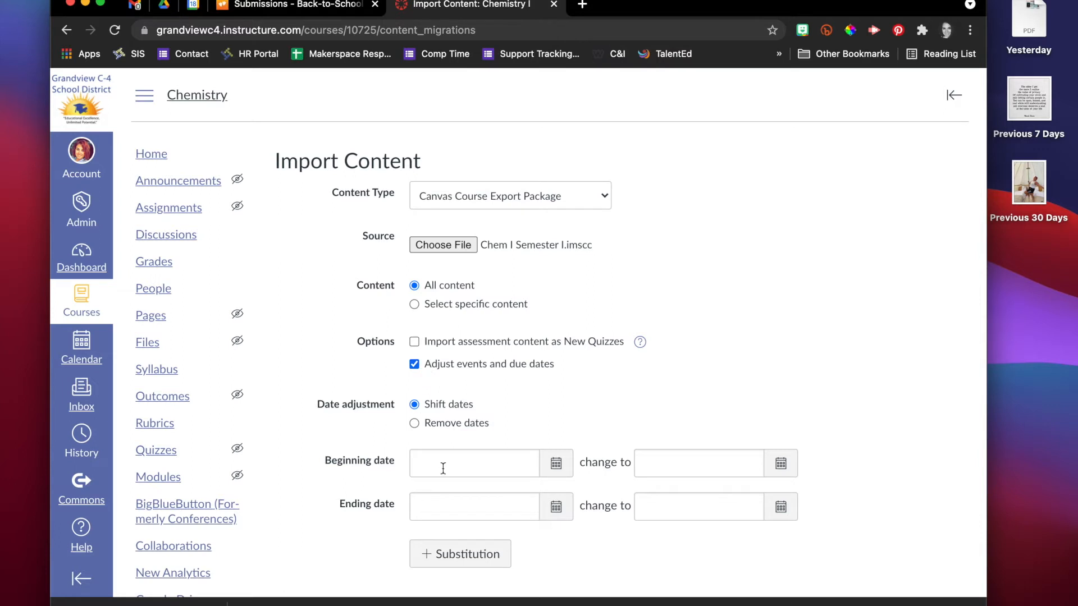
{"action": "scroll", "coordinate": [443, 427], "scroll_direction": "down", "scroll_amount": 1}
{"action": "left_click", "coordinate": [415, 389]}
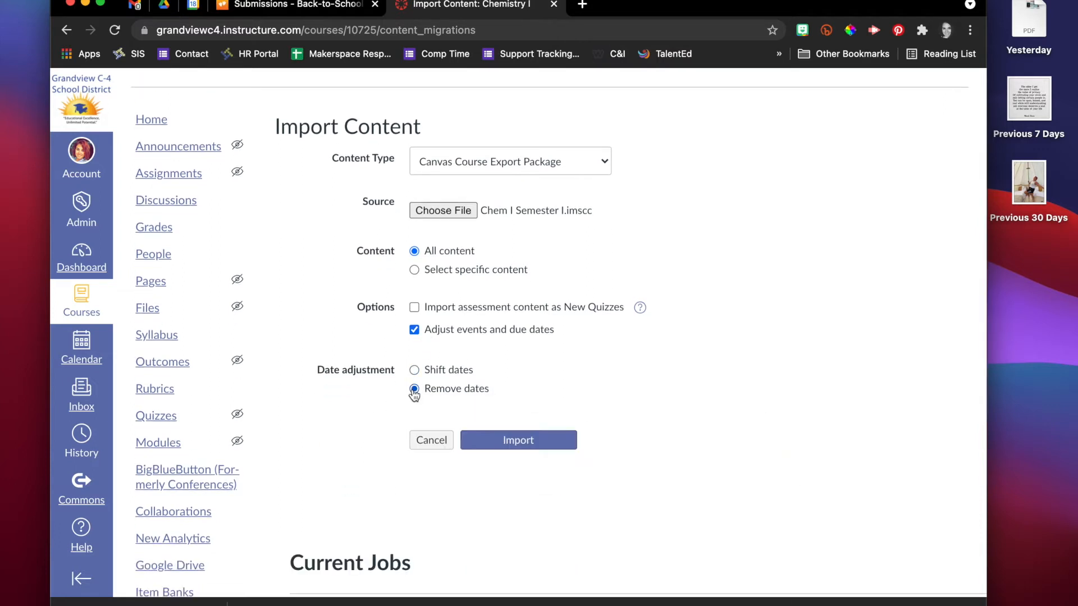
{"action": "left_click", "coordinate": [414, 370]}
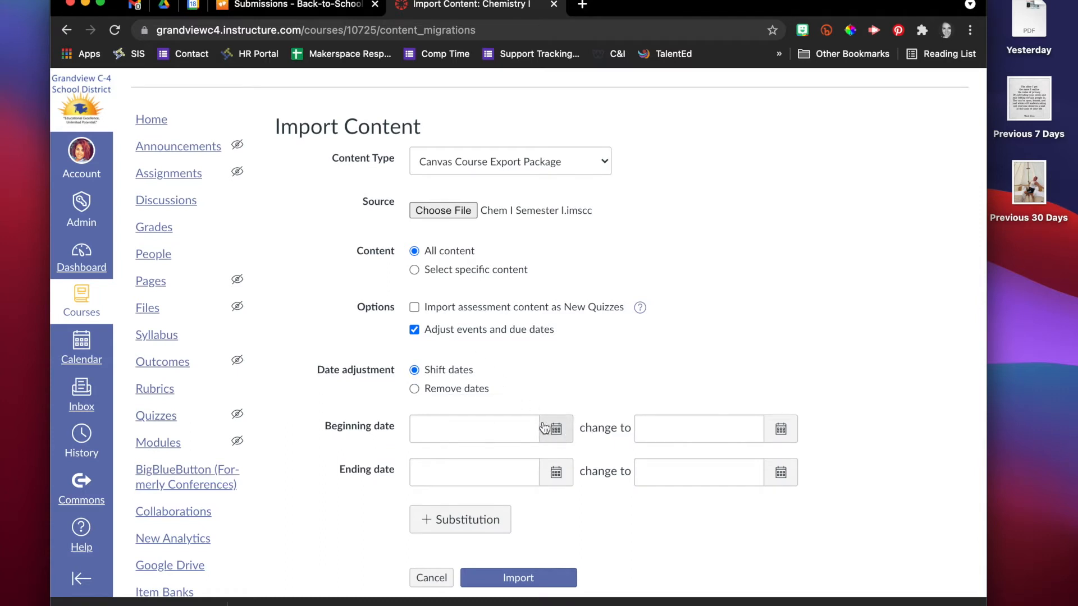
{"action": "left_click", "coordinate": [441, 388]}
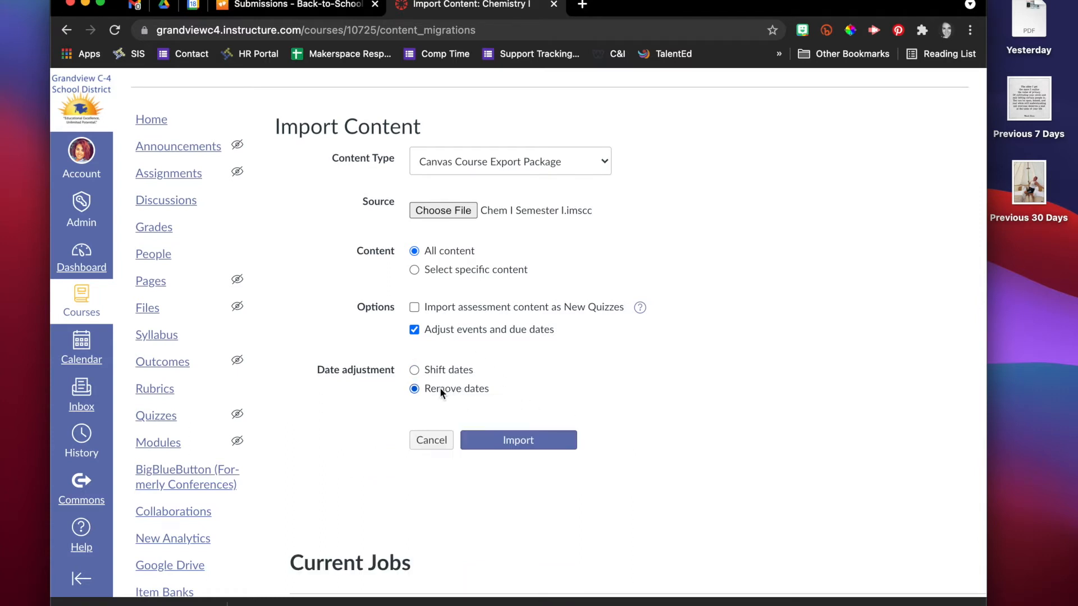
{"action": "left_click", "coordinate": [508, 441]}
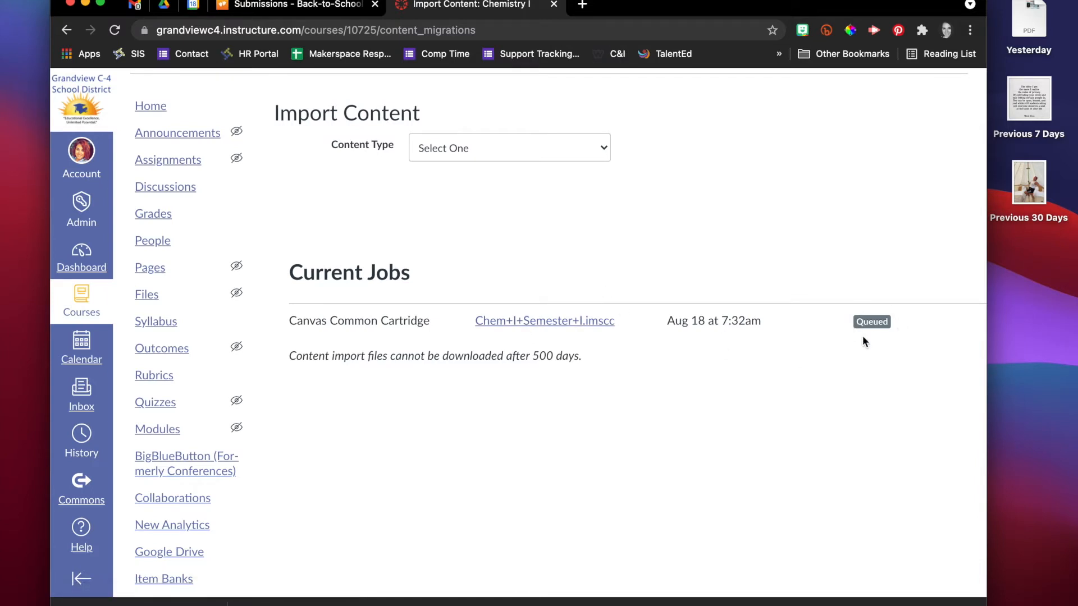
Widen the browser window to fit the full row of the import job under Current Jobs
{"action": "scroll", "coordinate": [567, 492], "scroll_direction": "down", "scroll_amount": 1}
{"action": "scroll", "coordinate": [581, 433], "scroll_direction": "up", "scroll_amount": 2}
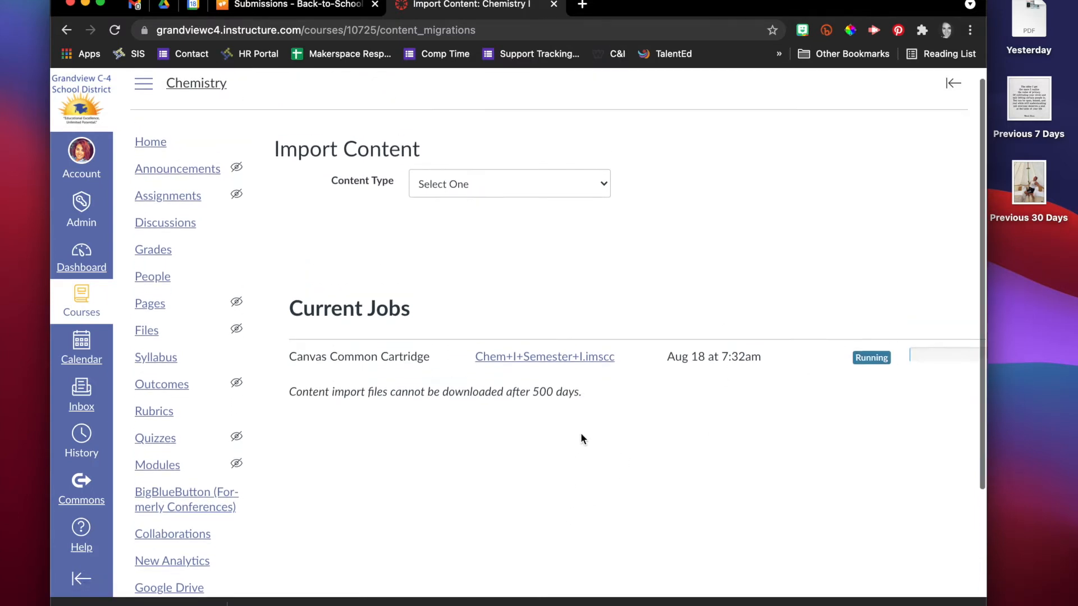
{"action": "scroll", "coordinate": [841, 404], "scroll_direction": "right", "scroll_amount": 3}
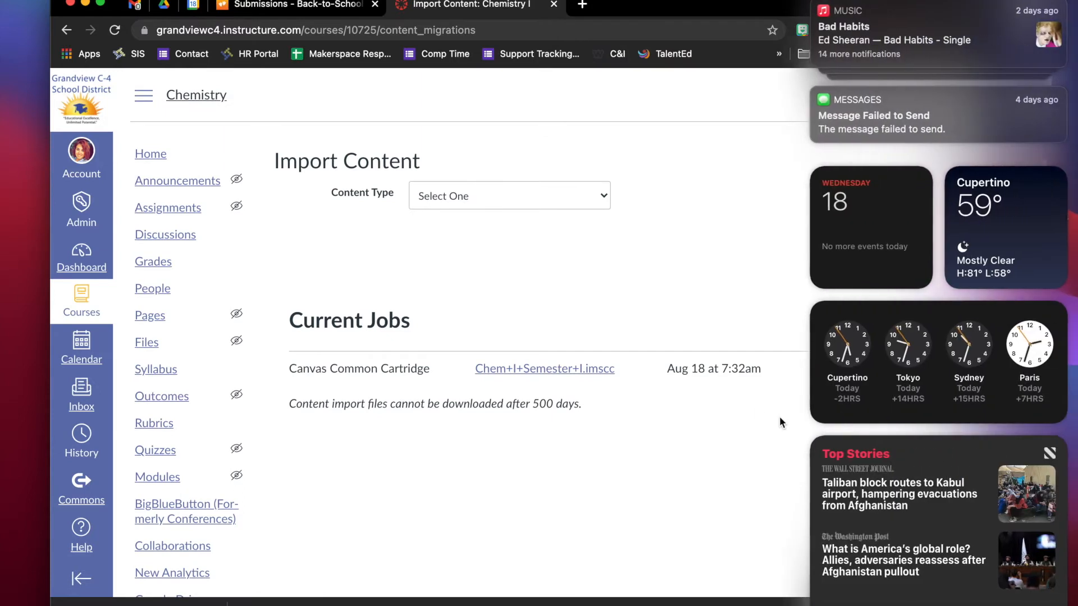
{"action": "scroll", "coordinate": [753, 408], "scroll_direction": "down", "scroll_amount": 1}
{"action": "scroll", "coordinate": [864, 454], "scroll_direction": "left", "scroll_amount": 3}
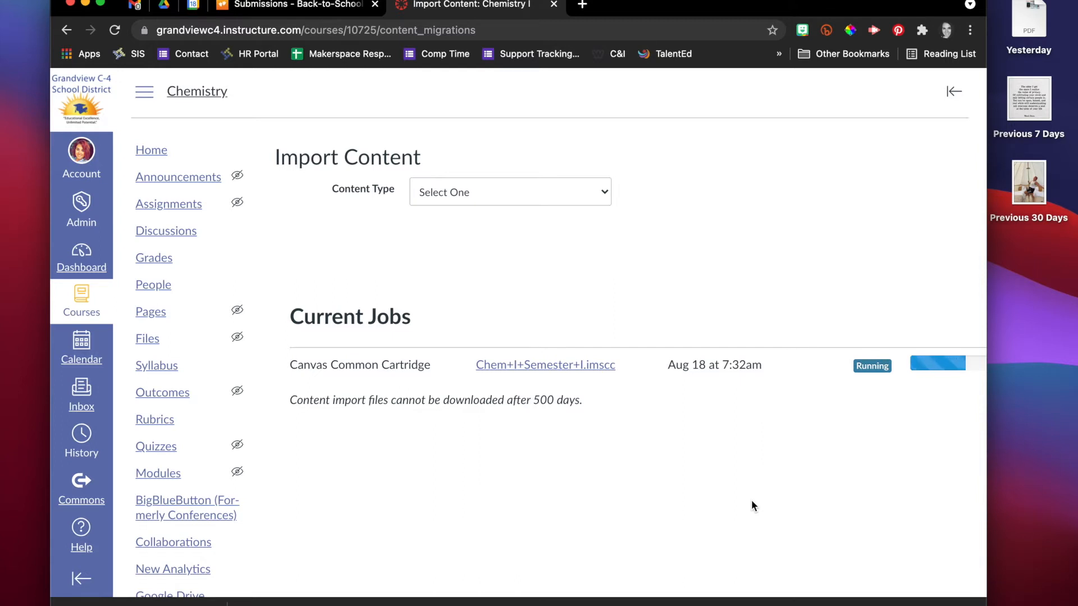
{"action": "left_click_drag", "start_coordinate": [986, 605], "coordinate": [1038, 605]}
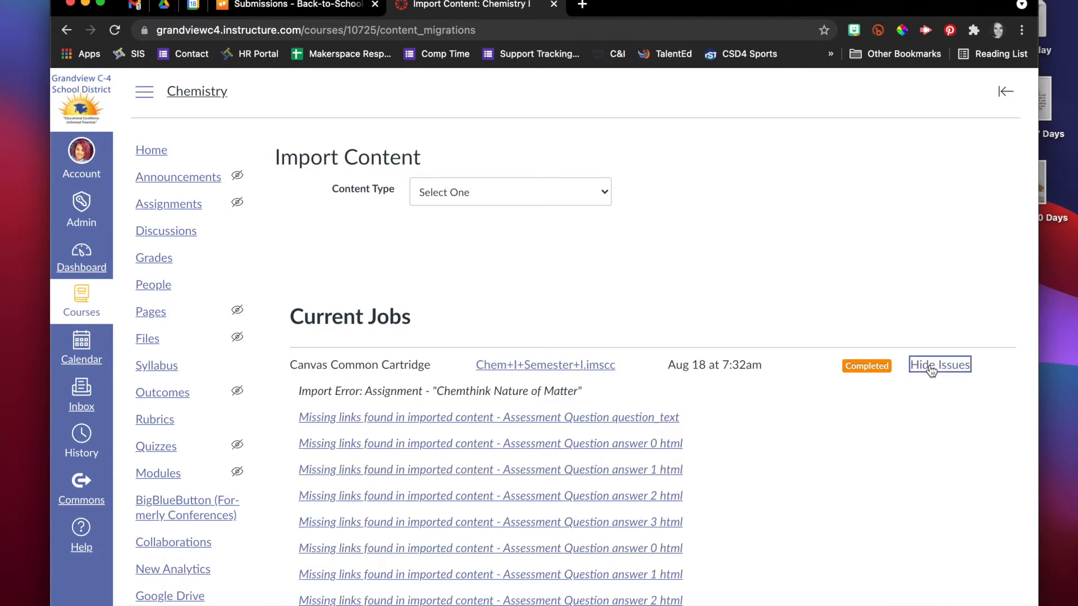
Open the first missing-links issue of the import job and look through the questions in the linked question bank
{"action": "scroll", "coordinate": [737, 517], "scroll_direction": "down", "scroll_amount": 3}
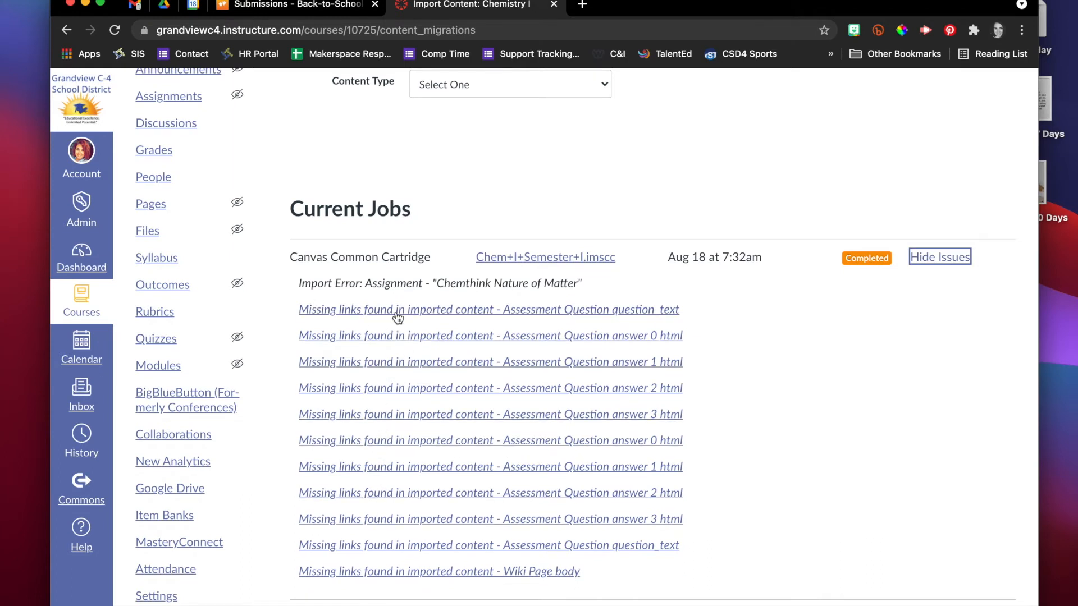
{"action": "left_click", "coordinate": [371, 309]}
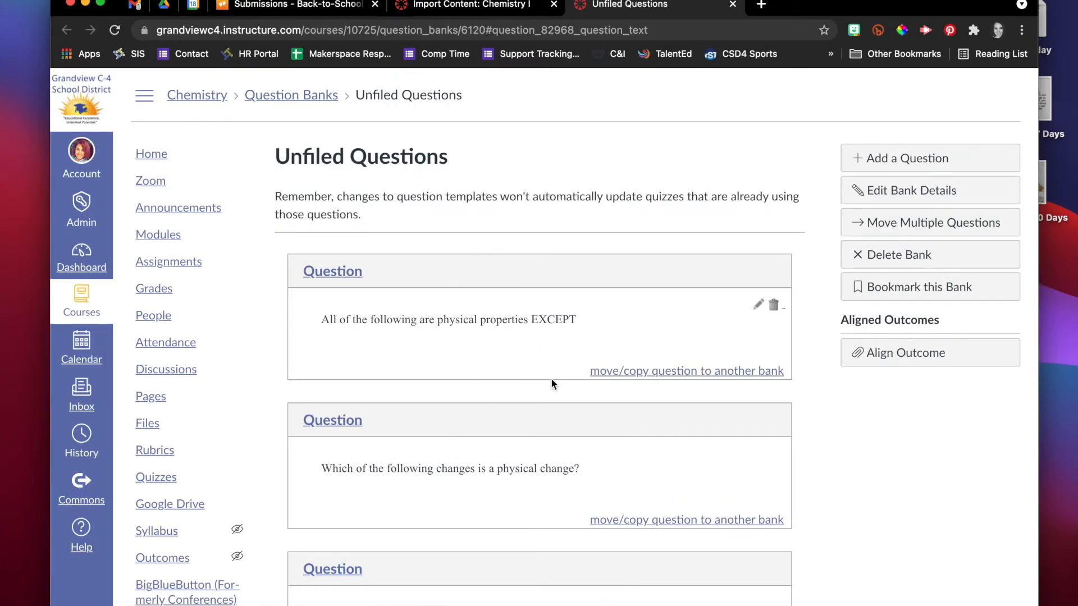
{"action": "scroll", "coordinate": [623, 374], "scroll_direction": "down", "scroll_amount": 4}
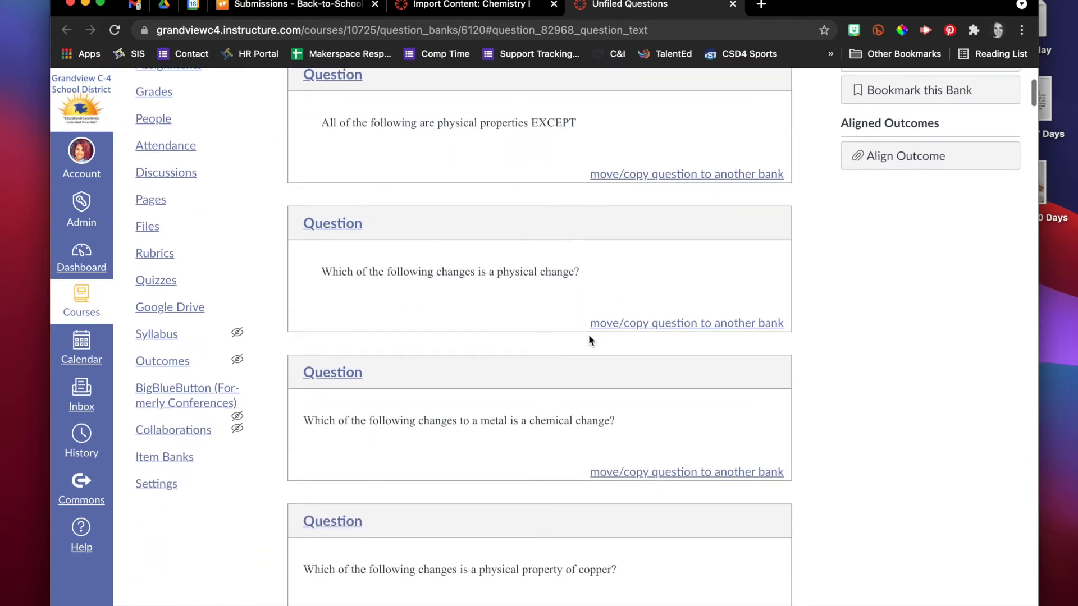
Look through the remaining questions in the linked question bank and return to the import page
{"action": "scroll", "coordinate": [514, 399], "scroll_direction": "down", "scroll_amount": 1}
{"action": "scroll", "coordinate": [515, 400], "scroll_direction": "down", "scroll_amount": 14}
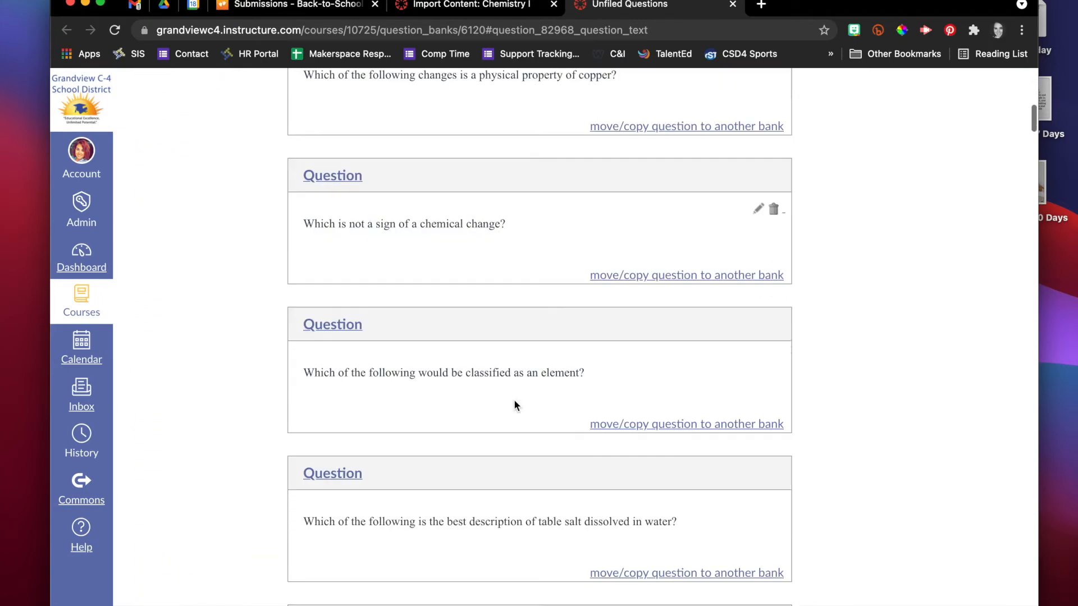
{"action": "scroll", "coordinate": [510, 500], "scroll_direction": "down", "scroll_amount": 6}
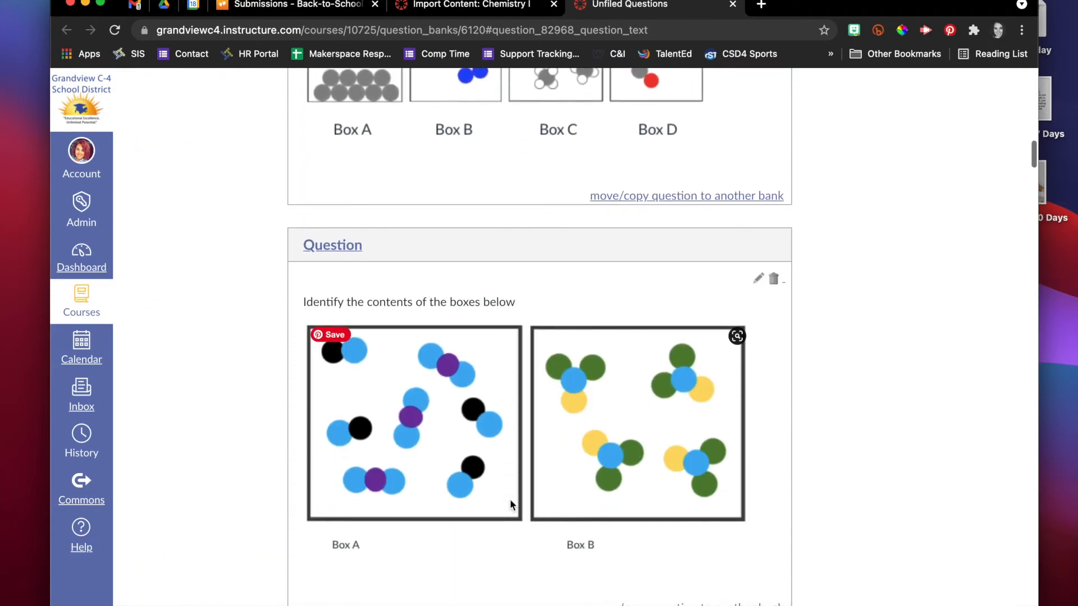
{"action": "scroll", "coordinate": [510, 499], "scroll_direction": "up", "scroll_amount": 20}
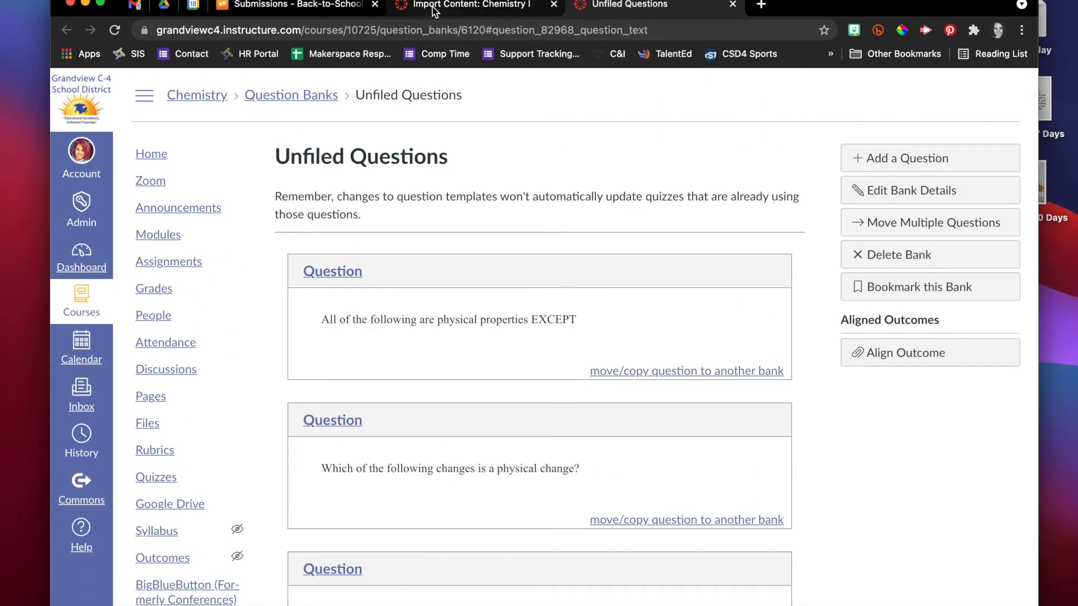
{"action": "left_click", "coordinate": [466, 6]}
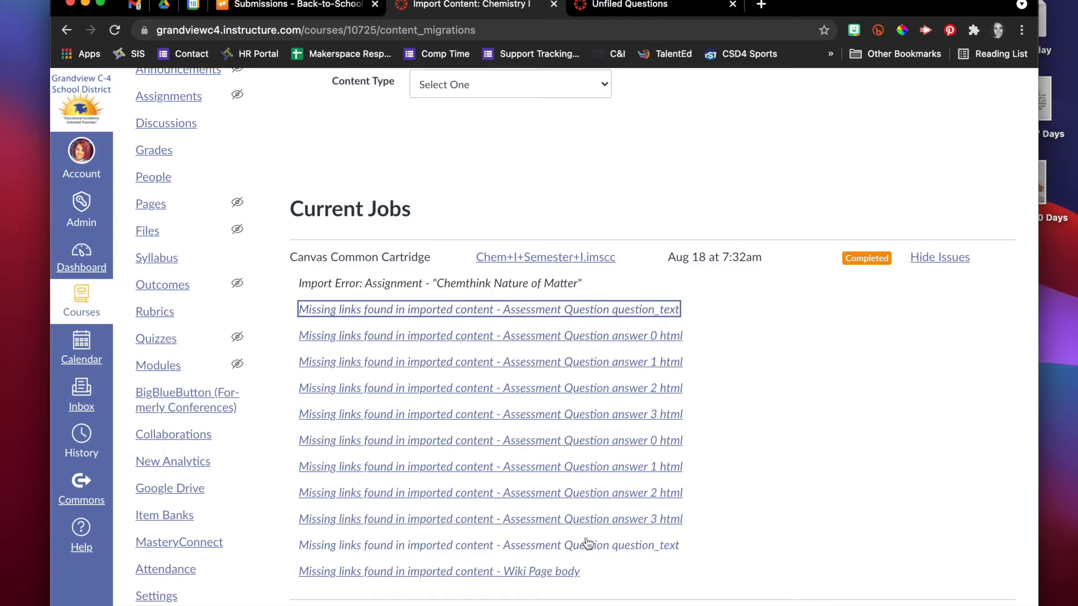
Open the last question_text missing-links issue and the Wiki Page body issue, and look over the linked bank and page
{"action": "left_click", "coordinate": [601, 549]}
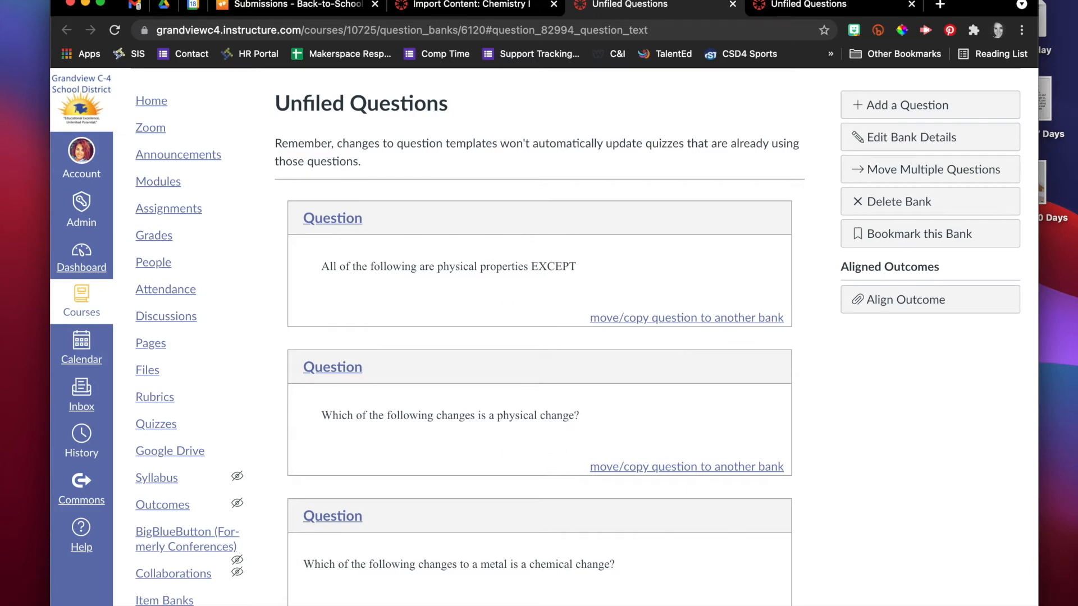
{"action": "left_click", "coordinate": [516, 8]}
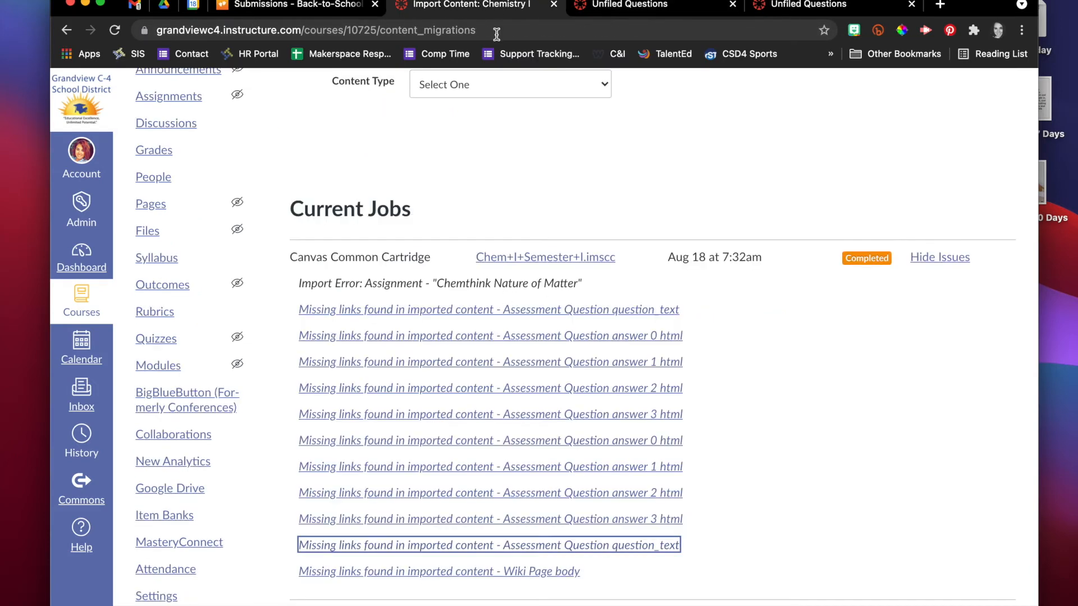
{"action": "left_click", "coordinate": [452, 574]}
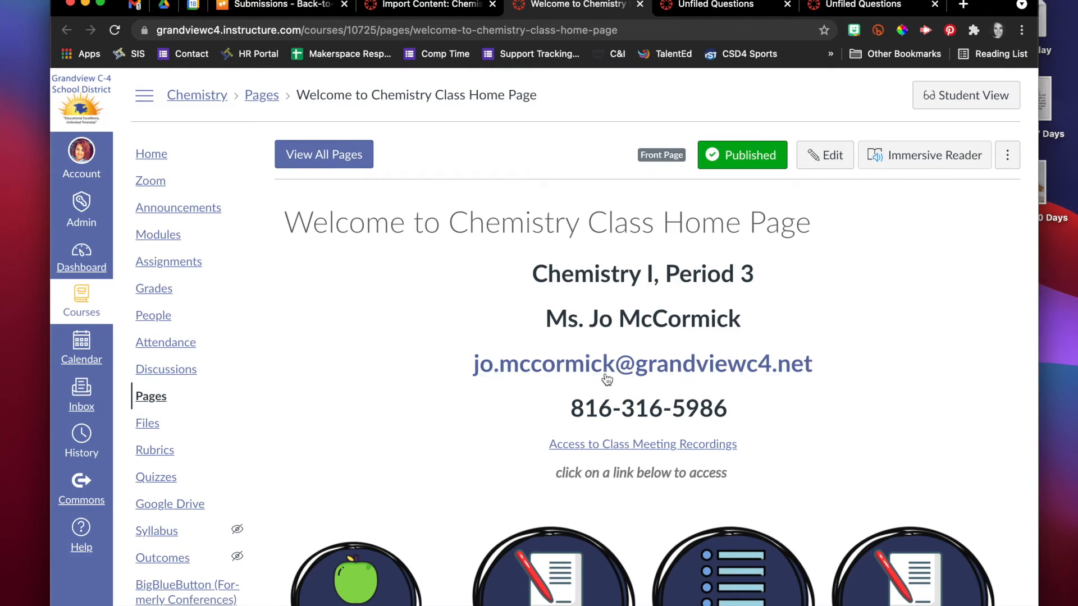
{"action": "scroll", "coordinate": [635, 450], "scroll_direction": "down", "scroll_amount": 3}
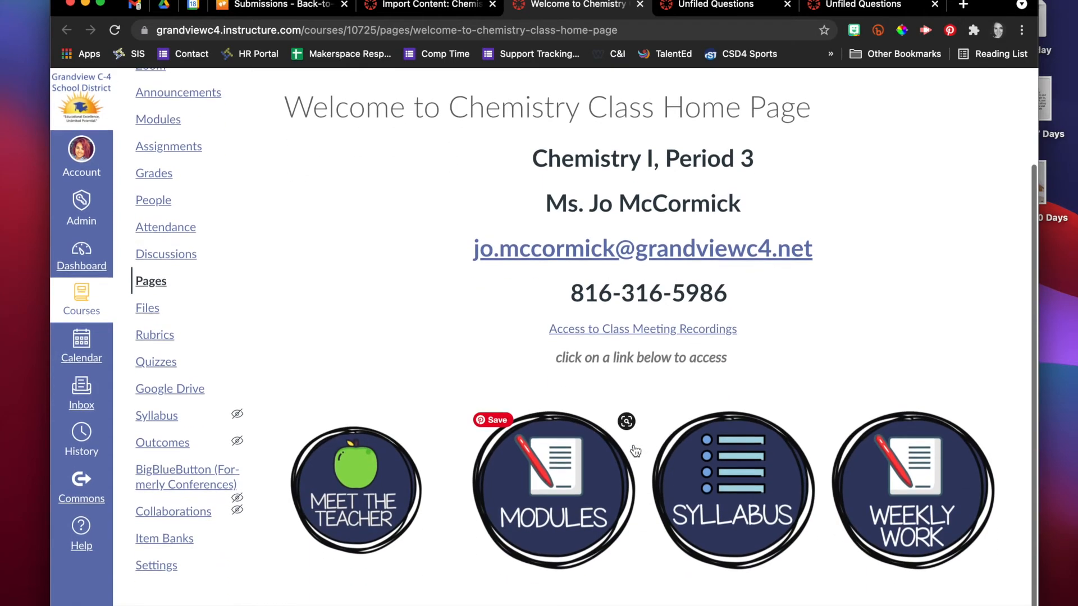
Close the linked home page and both question bank pages to get back to the import job
{"action": "left_click", "coordinate": [719, 16]}
{"action": "left_click", "coordinate": [617, 7]}
{"action": "left_click", "coordinate": [640, 5]}
{"action": "left_click", "coordinate": [640, 4]}
{"action": "left_click", "coordinate": [640, 4]}
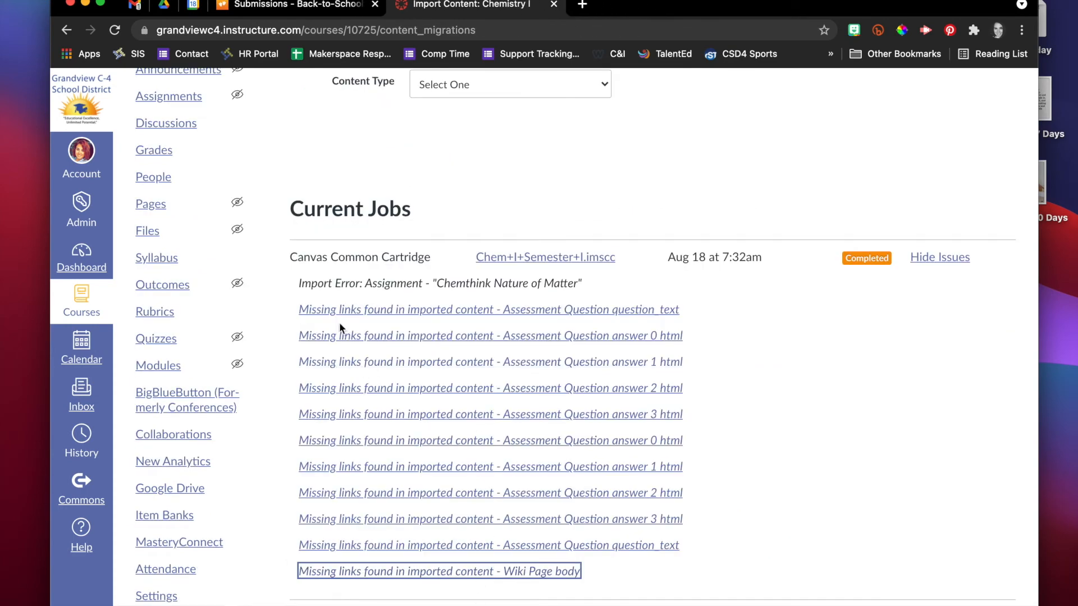
Open the Chemistry course home page and look over its announcements and front page content
{"action": "scroll", "coordinate": [337, 326], "scroll_direction": "up", "scroll_amount": 3}
{"action": "left_click", "coordinate": [150, 153]}
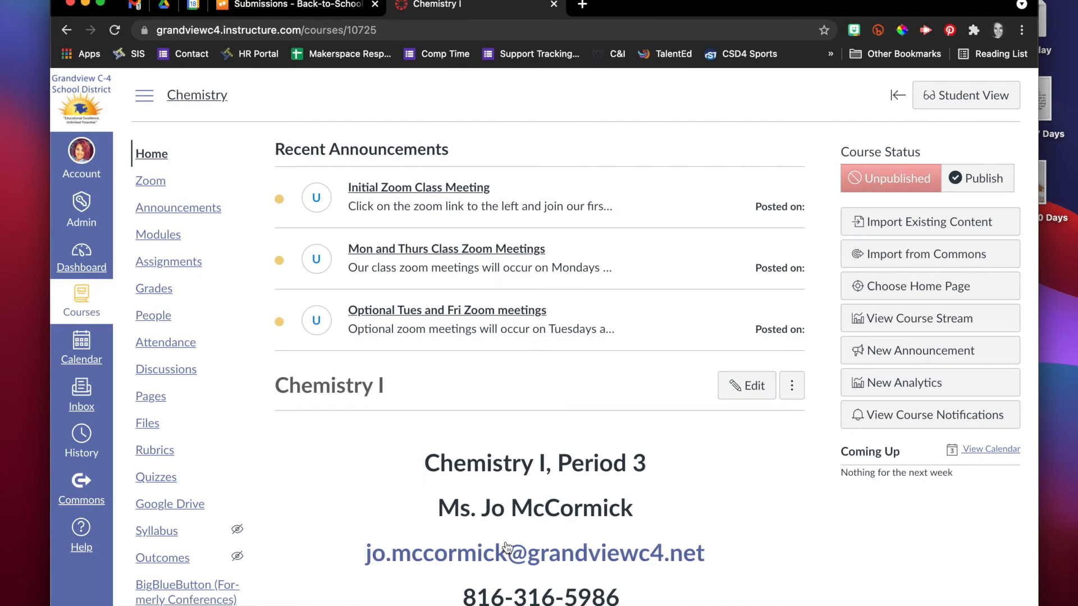
{"action": "scroll", "coordinate": [524, 274], "scroll_direction": "down", "scroll_amount": 3}
Open the course's modules and unpublish the Unit 5 Covalent Bonding 1-11 to 1-21 module
{"action": "left_click", "coordinate": [167, 99]}
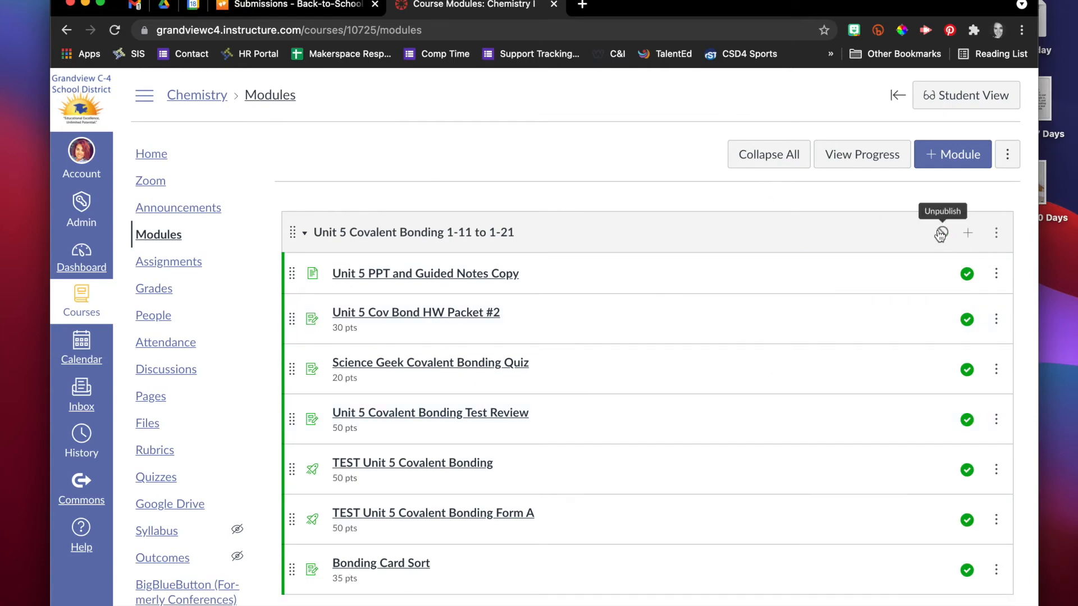
{"action": "scroll", "coordinate": [950, 315], "scroll_direction": "down", "scroll_amount": 4}
{"action": "scroll", "coordinate": [950, 315], "scroll_direction": "up", "scroll_amount": 4}
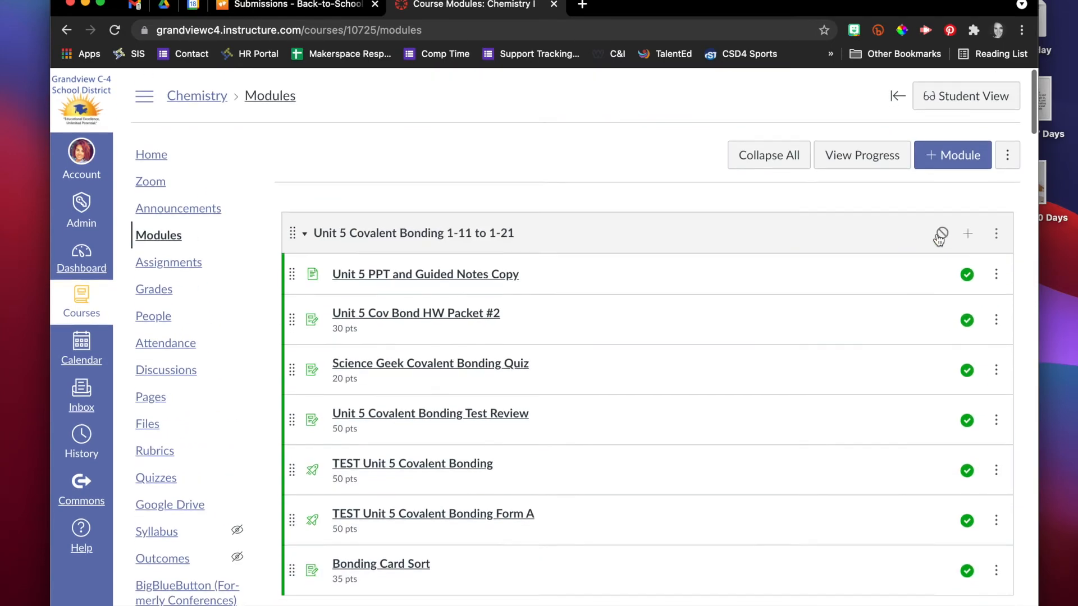
{"action": "scroll", "coordinate": [881, 439], "scroll_direction": "down", "scroll_amount": 5}
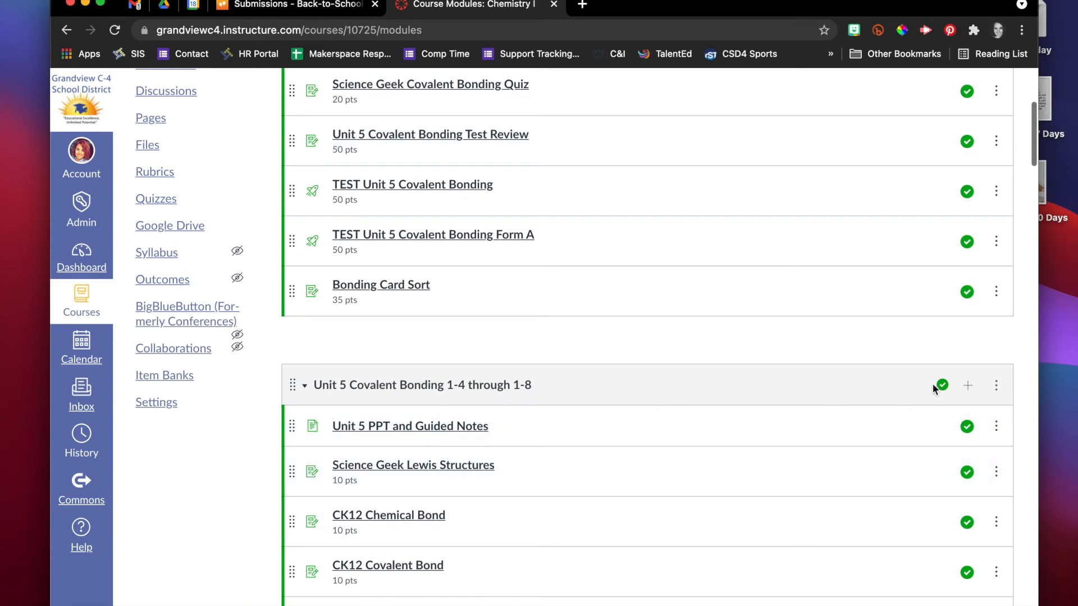
{"action": "scroll", "coordinate": [866, 514], "scroll_direction": "down", "scroll_amount": 8}
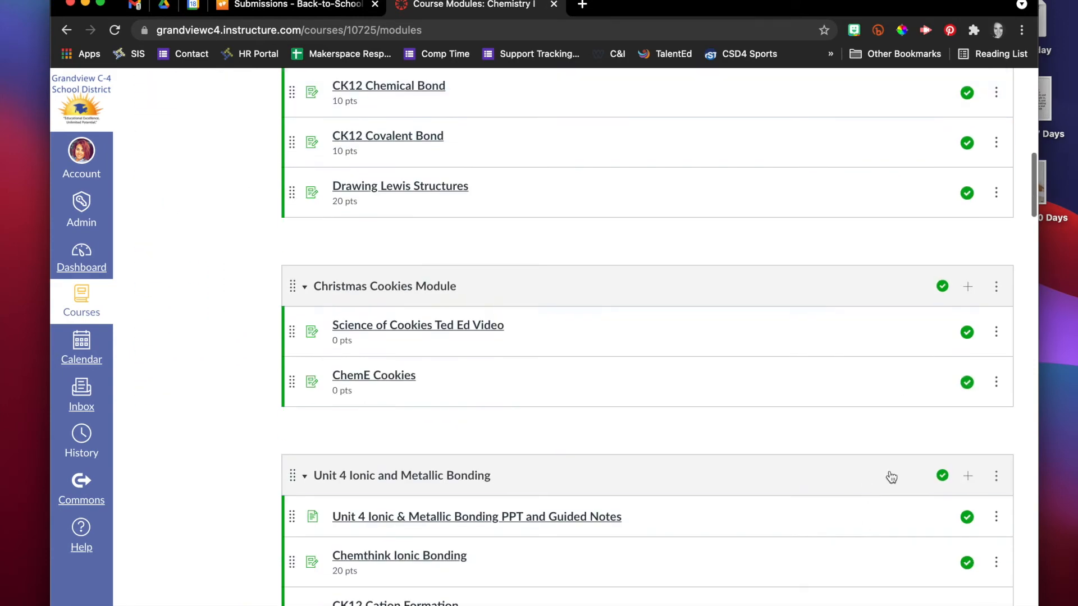
Unpublish the Christmas Cookies, Unit 4 Ionic and Metallic Bonding and Unit 3 Periodic Trends modules
{"action": "left_click", "coordinate": [942, 287]}
{"action": "scroll", "coordinate": [937, 472], "scroll_direction": "down", "scroll_amount": 11}
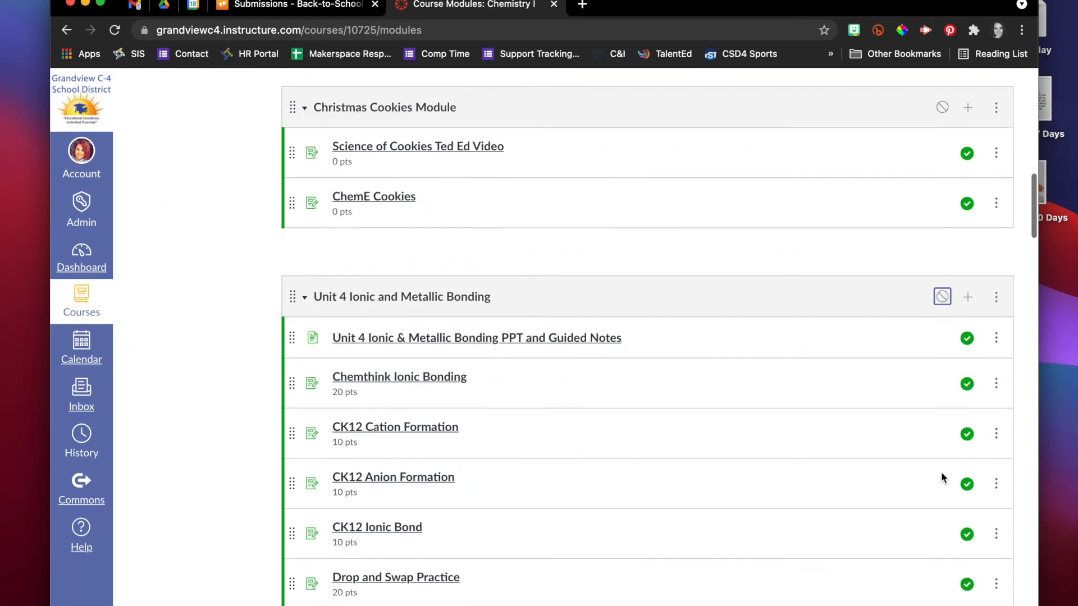
{"action": "scroll", "coordinate": [935, 581], "scroll_direction": "down", "scroll_amount": 10}
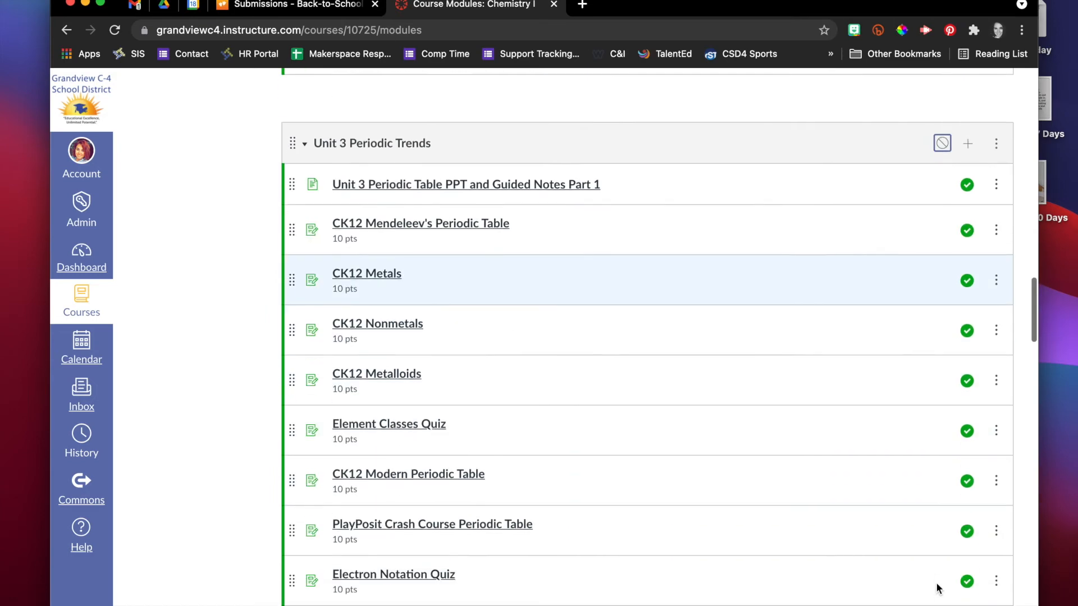
{"action": "scroll", "coordinate": [936, 544], "scroll_direction": "down", "scroll_amount": 10}
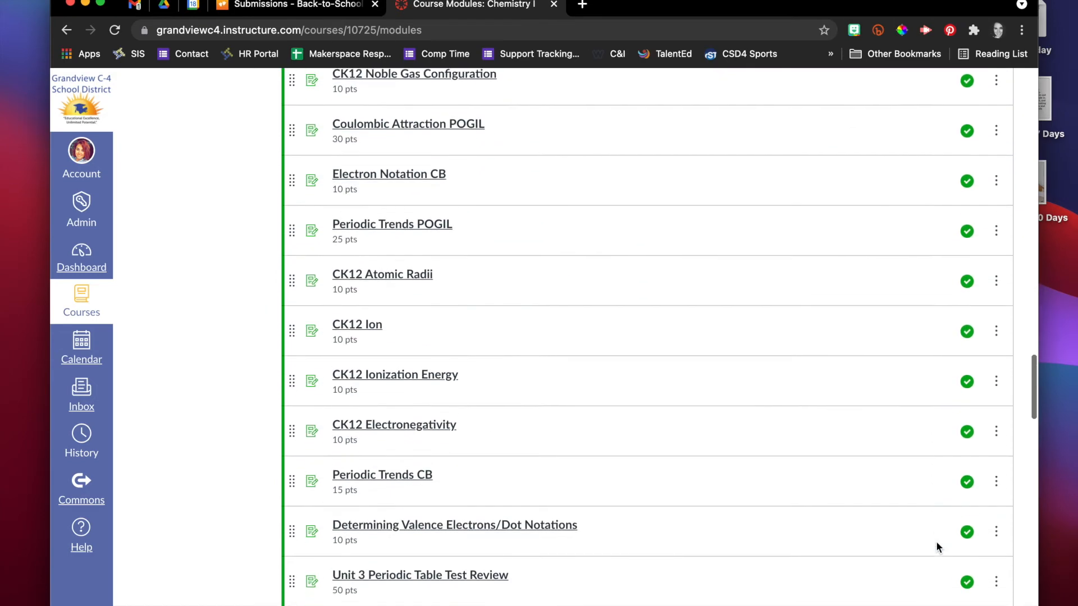
{"action": "scroll", "coordinate": [937, 543], "scroll_direction": "down", "scroll_amount": 10}
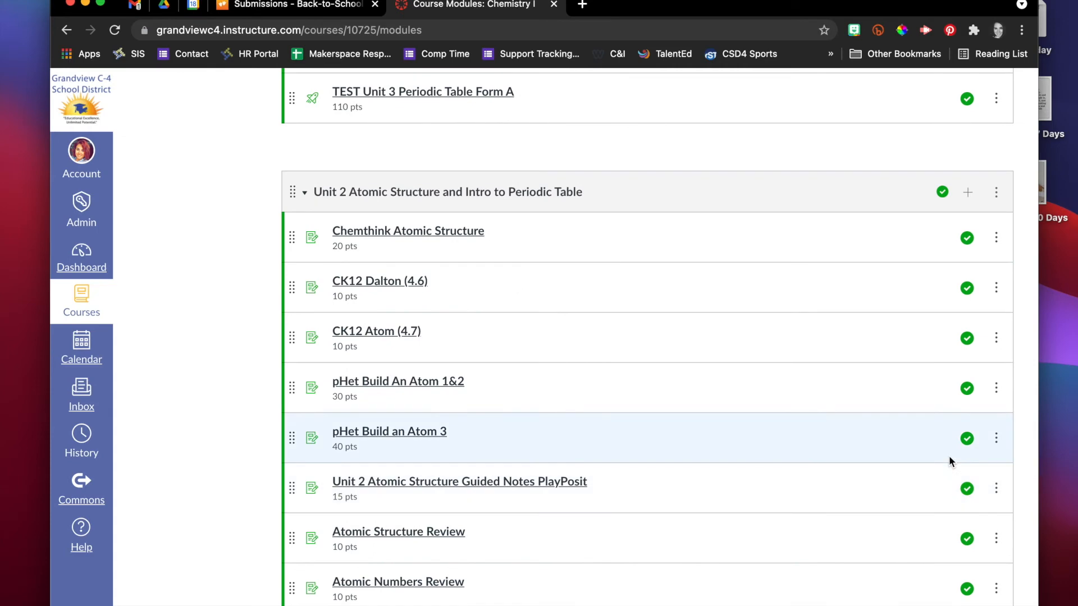
{"action": "scroll", "coordinate": [949, 456], "scroll_direction": "up", "scroll_amount": 20}
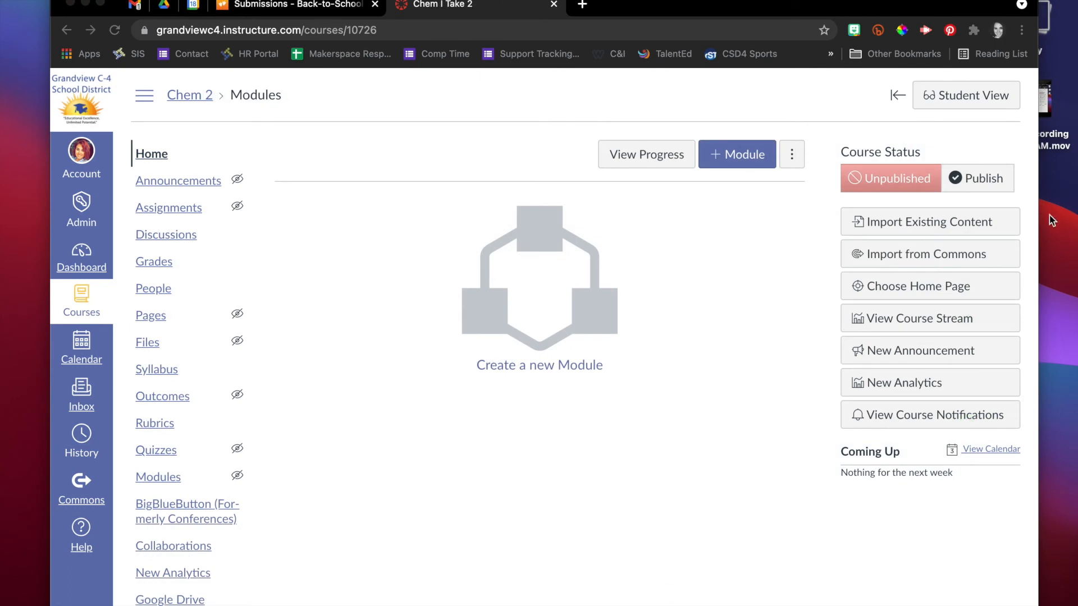
Start importing existing content into the Chem I Take 2 course as a Canvas Course Export Package
{"action": "left_click", "coordinate": [937, 224]}
{"action": "left_click", "coordinate": [561, 206]}
{"action": "left_click", "coordinate": [533, 231]}
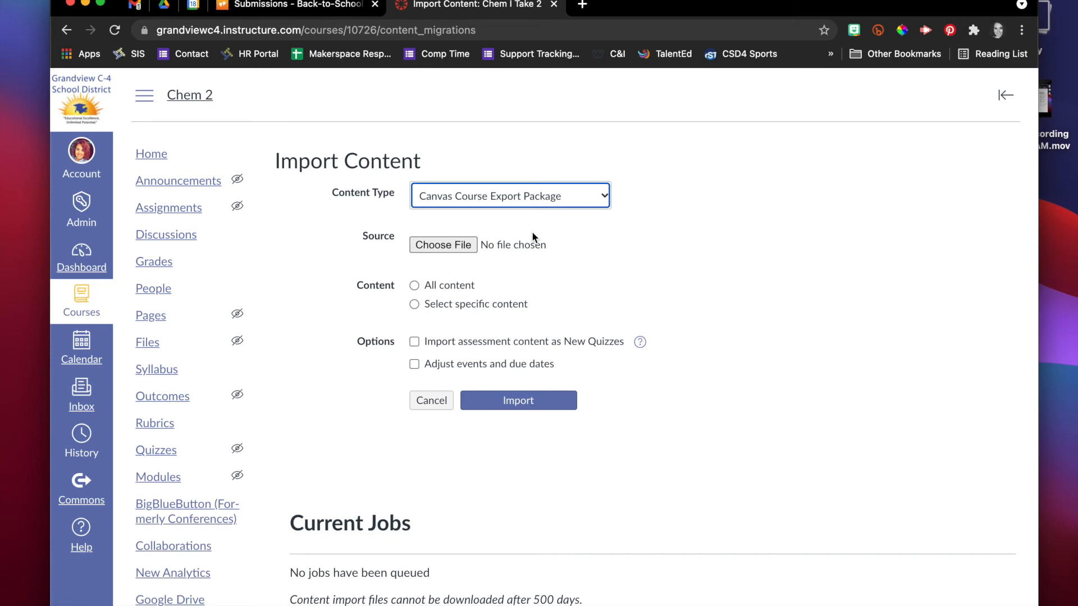
Choose Chem I Semester I.imscc from the Downloads folder as the source for the Chem I Take 2 import
{"action": "left_click", "coordinate": [444, 245]}
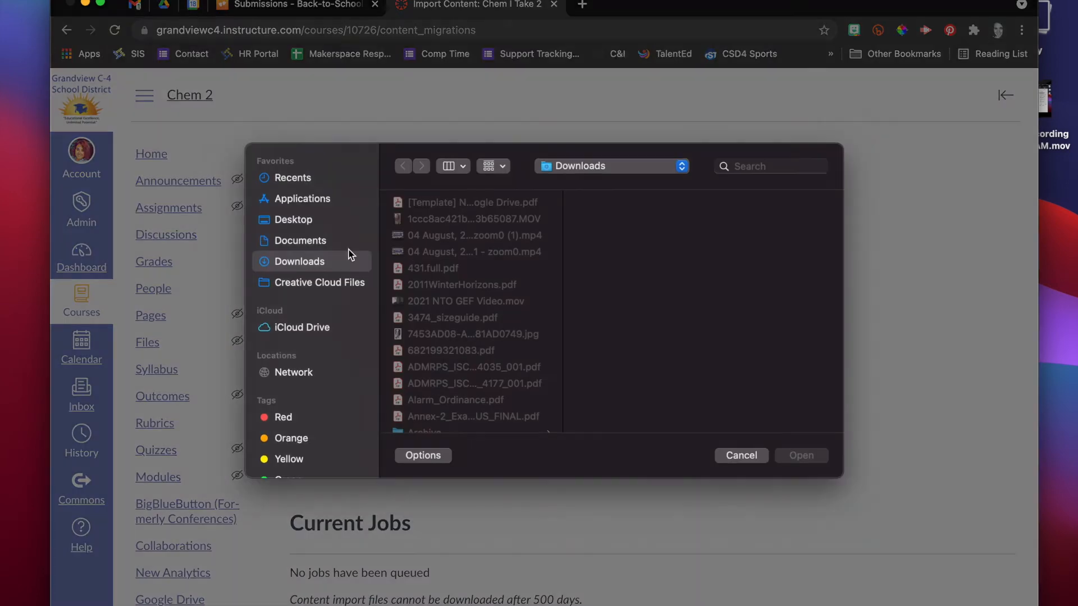
{"action": "scroll", "coordinate": [510, 385], "scroll_direction": "down", "scroll_amount": 10}
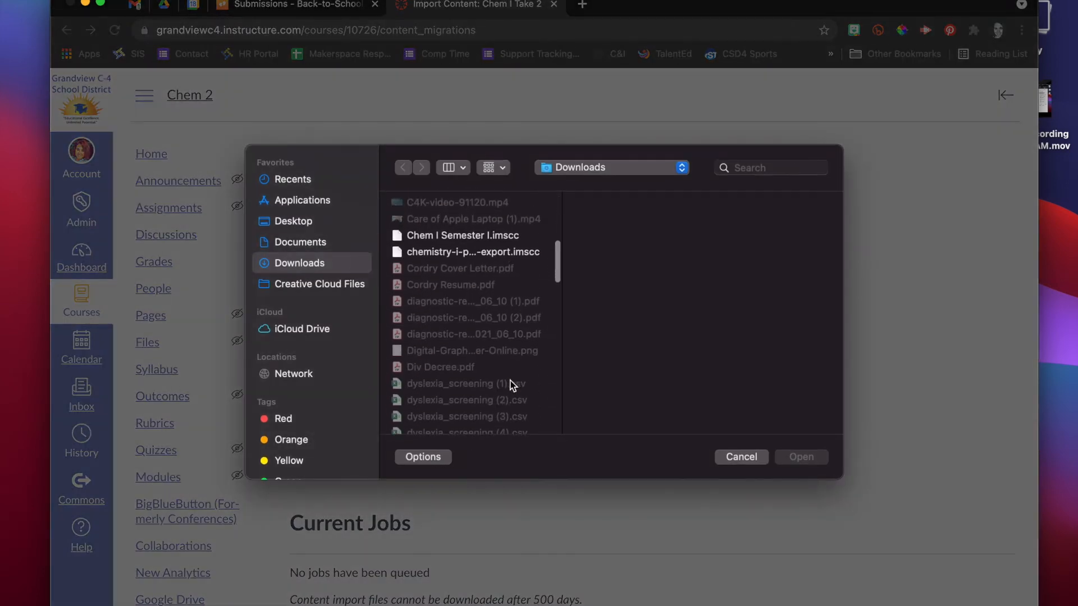
{"action": "left_click", "coordinate": [476, 240]}
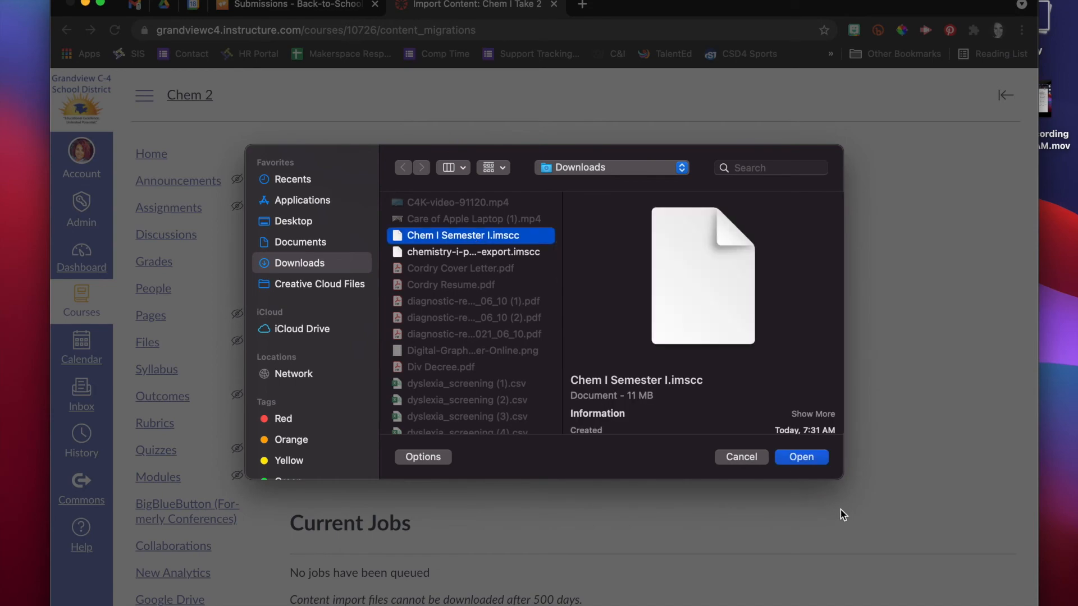
{"action": "left_click", "coordinate": [806, 459]}
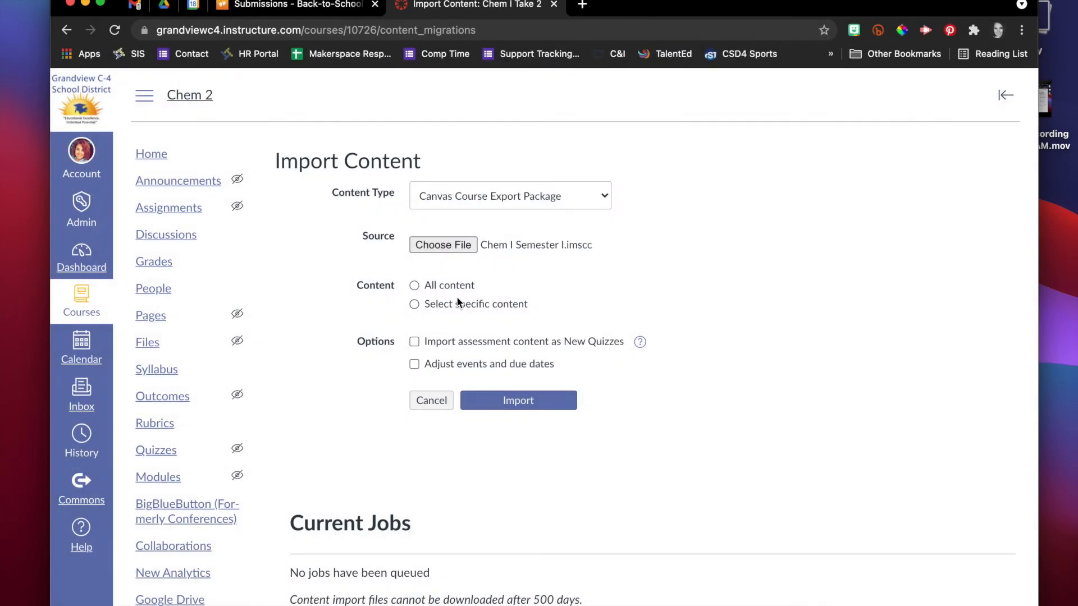
Import the package with specific content selection, adjusting events and due dates by removing the dates
{"action": "left_click", "coordinate": [432, 366]}
{"action": "left_click", "coordinate": [431, 425]}
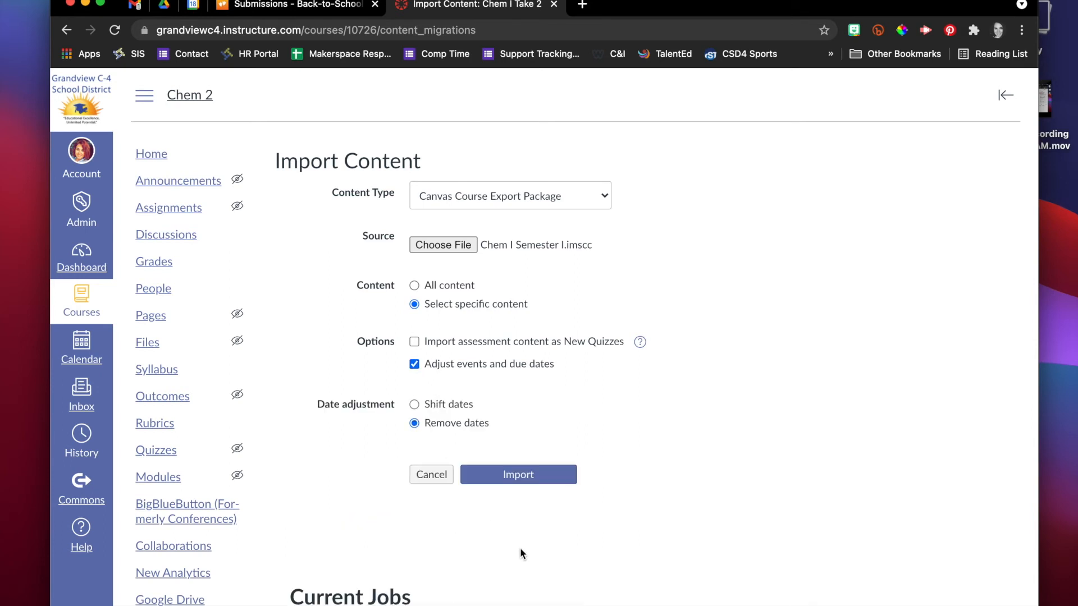
{"action": "left_click", "coordinate": [520, 473]}
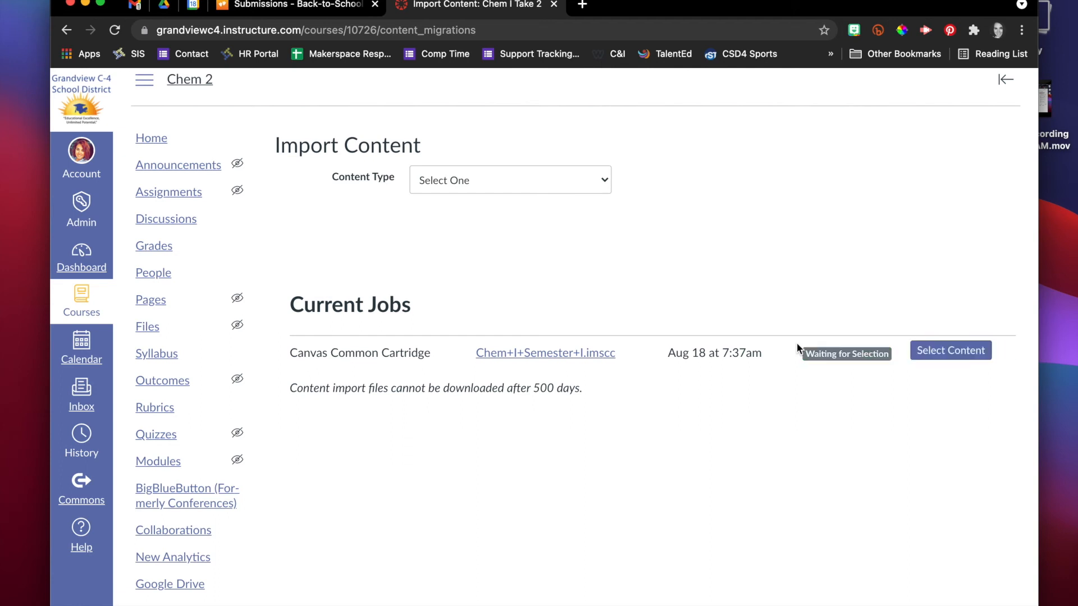
Begin the content selection for the waiting import job and include Course Settings
{"action": "left_click", "coordinate": [964, 351]}
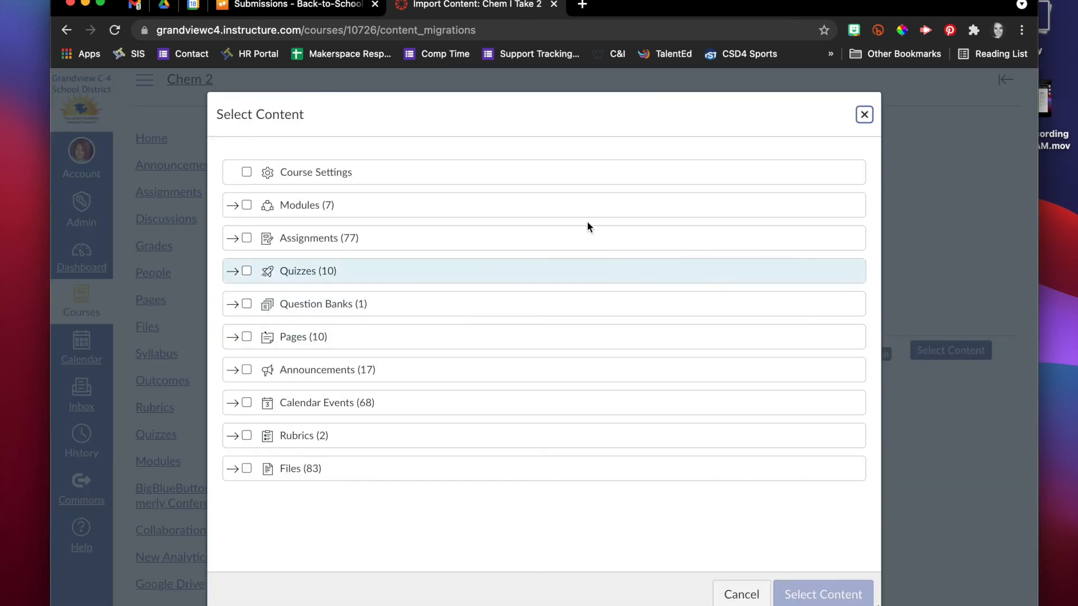
{"action": "left_click", "coordinate": [246, 173]}
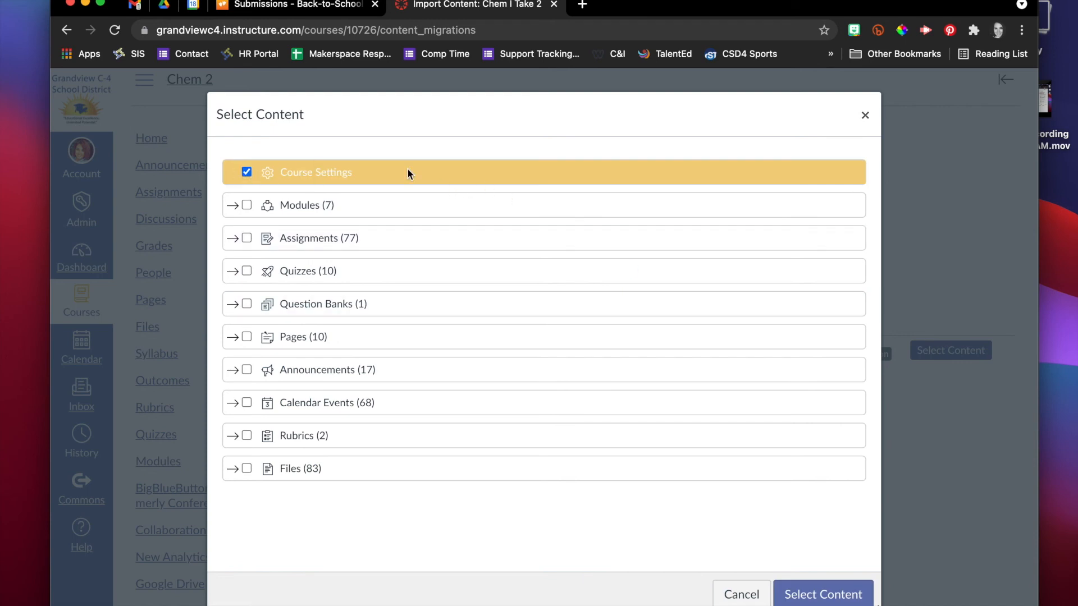
Expand the Modules, Assignments and Quizzes categories to examine which individual items can be imported
{"action": "left_click", "coordinate": [232, 206]}
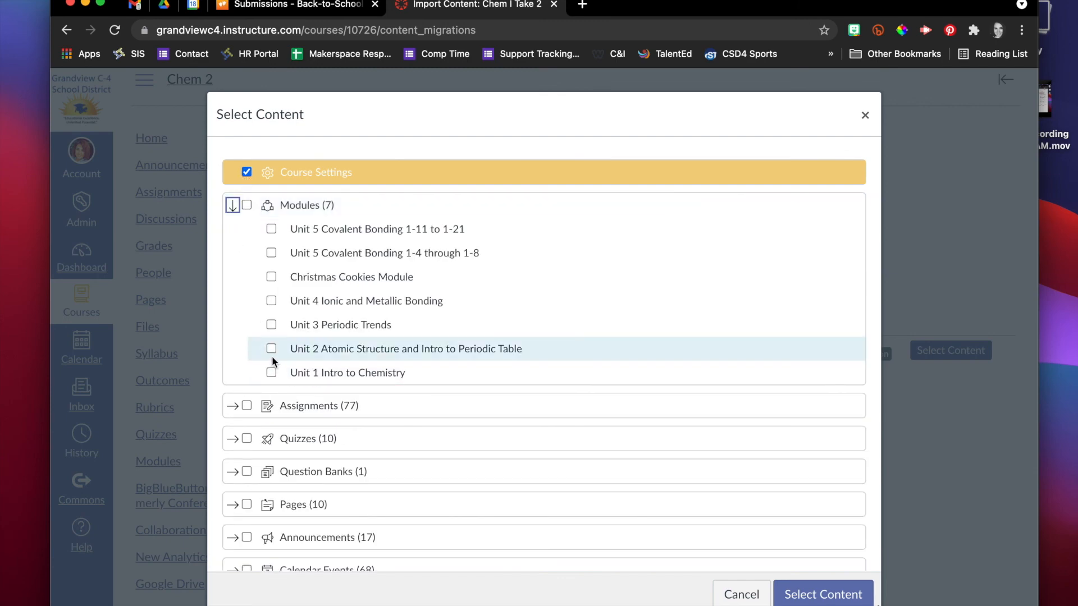
{"action": "left_click", "coordinate": [233, 406]}
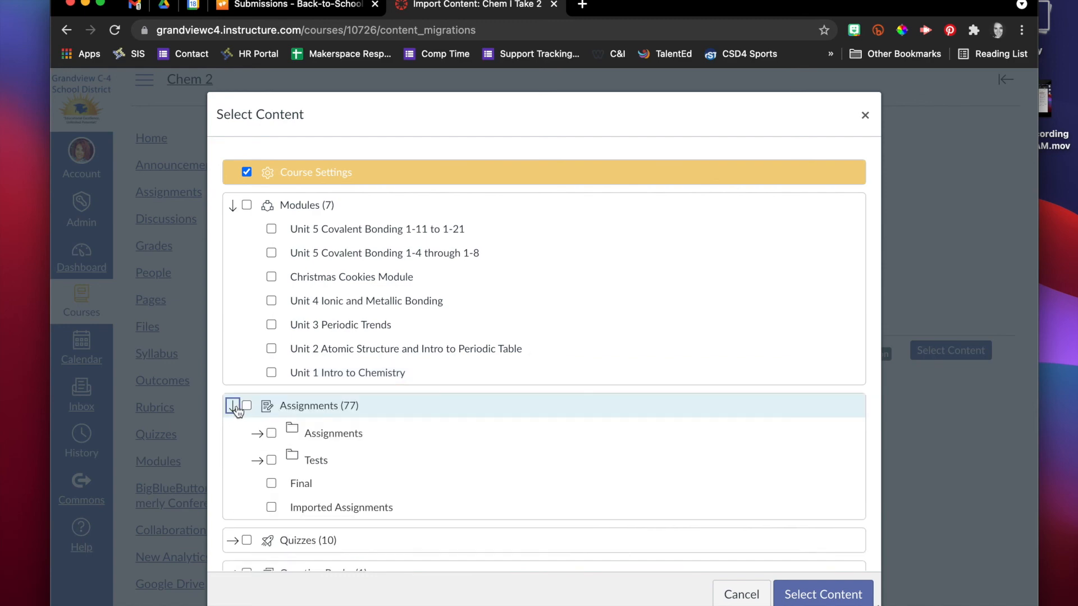
{"action": "left_click", "coordinate": [257, 434]}
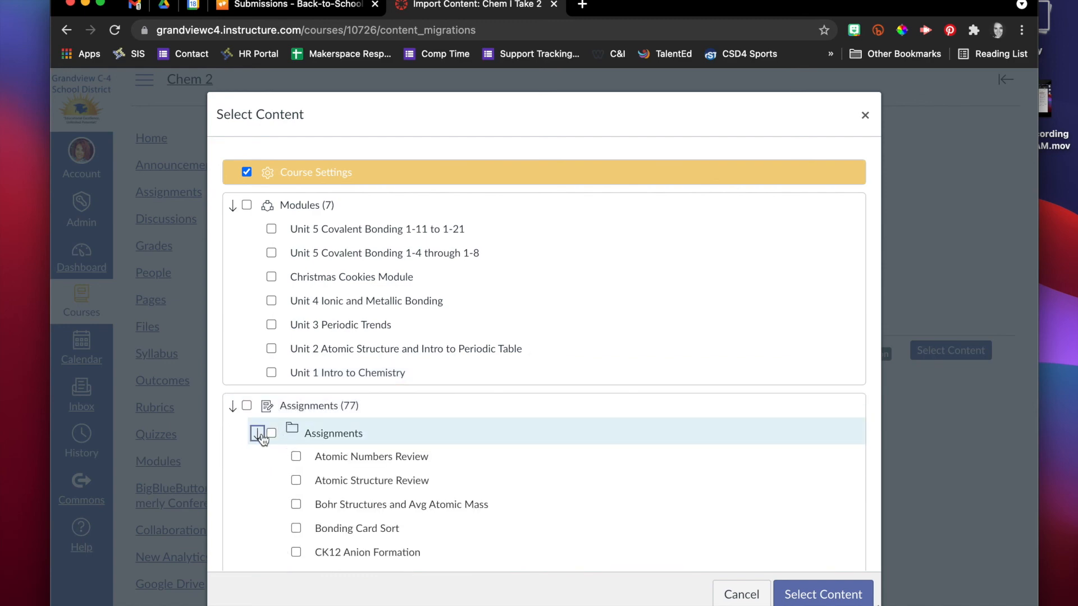
{"action": "scroll", "coordinate": [262, 438], "scroll_direction": "down", "scroll_amount": 3}
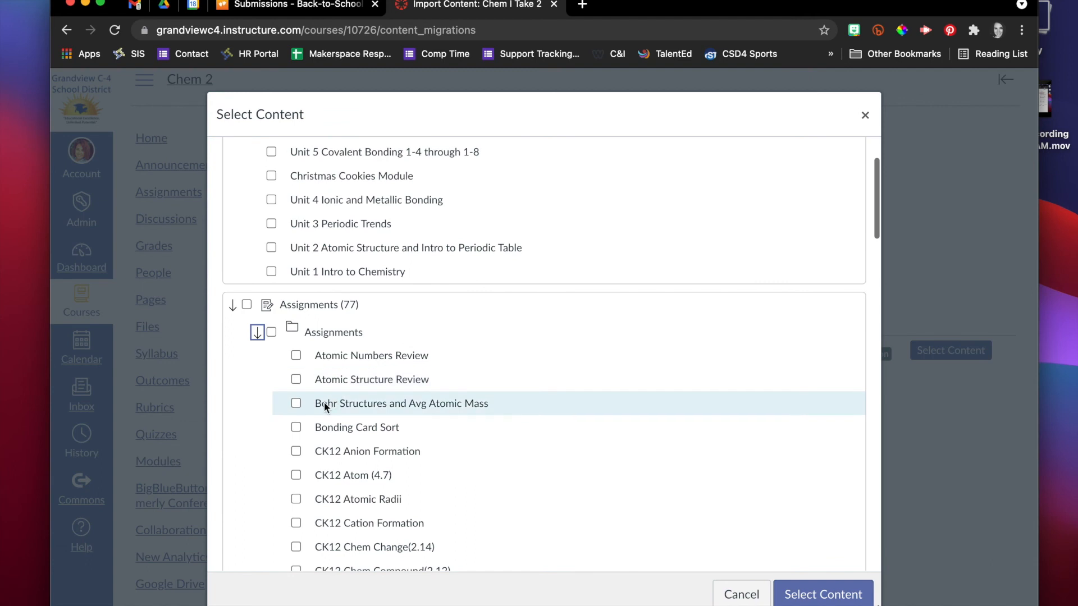
{"action": "left_click", "coordinate": [258, 332]}
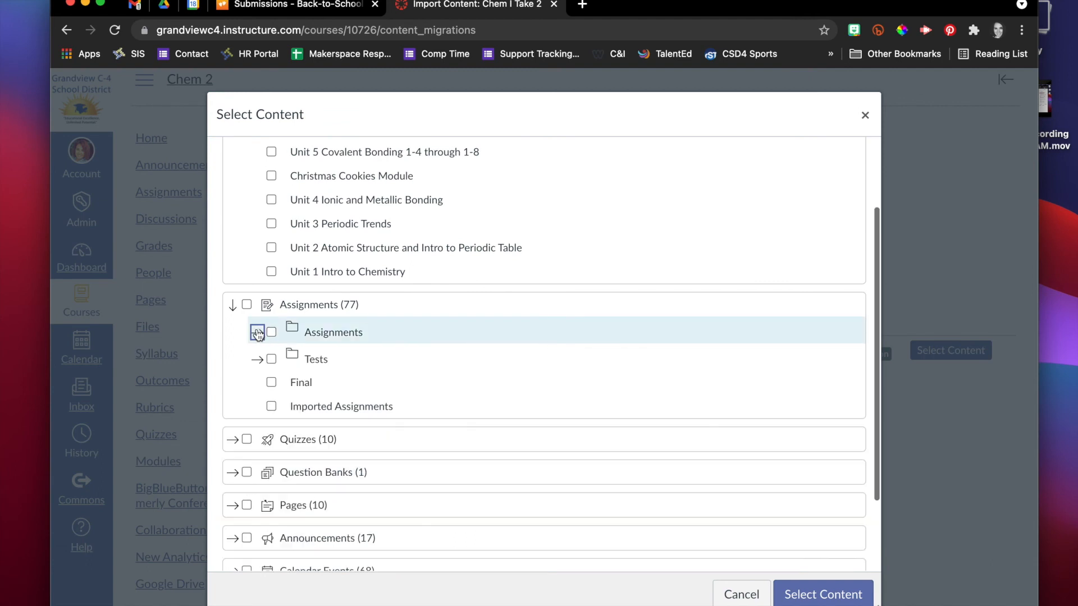
{"action": "left_click", "coordinate": [232, 305]}
{"action": "scroll", "coordinate": [234, 337], "scroll_direction": "down", "scroll_amount": 2}
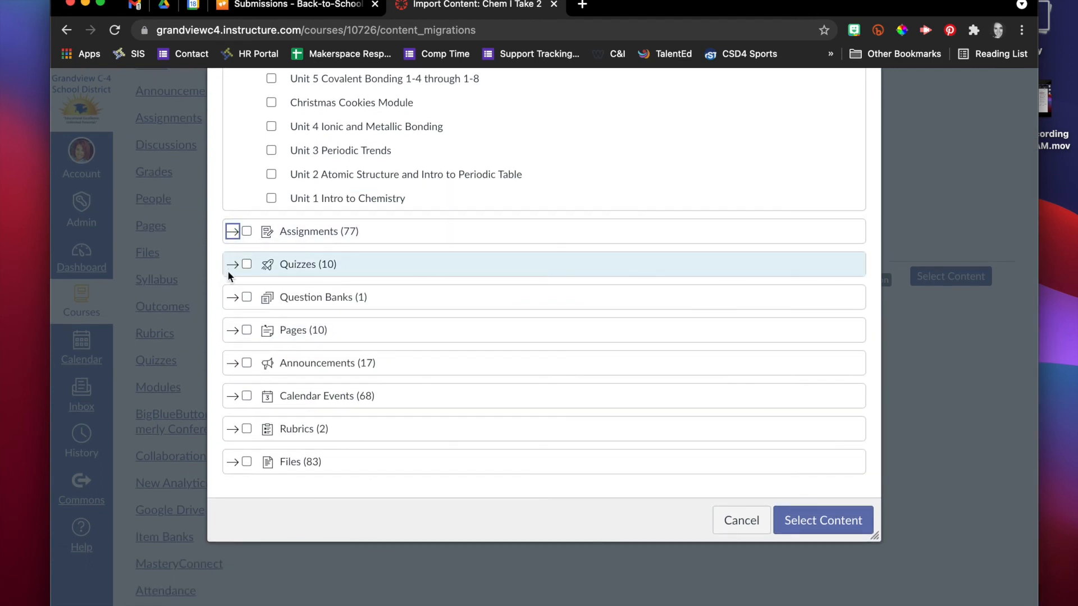
{"action": "left_click", "coordinate": [232, 265]}
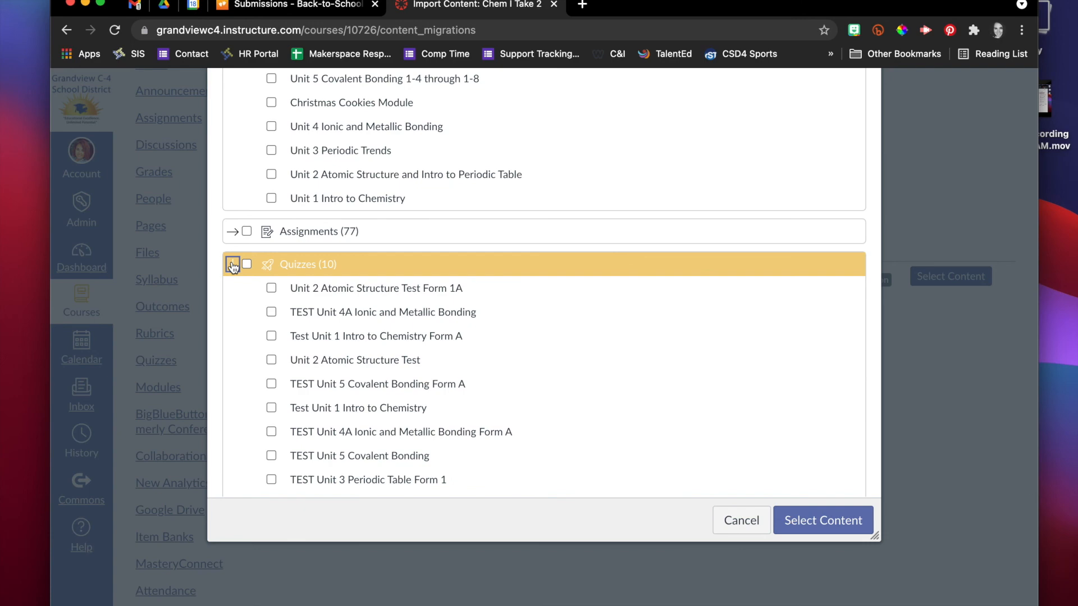
Collapse the Quizzes category and examine the individual items in the Announcements category, leaving it collapsed
{"action": "left_click", "coordinate": [232, 265]}
{"action": "left_click", "coordinate": [232, 364]}
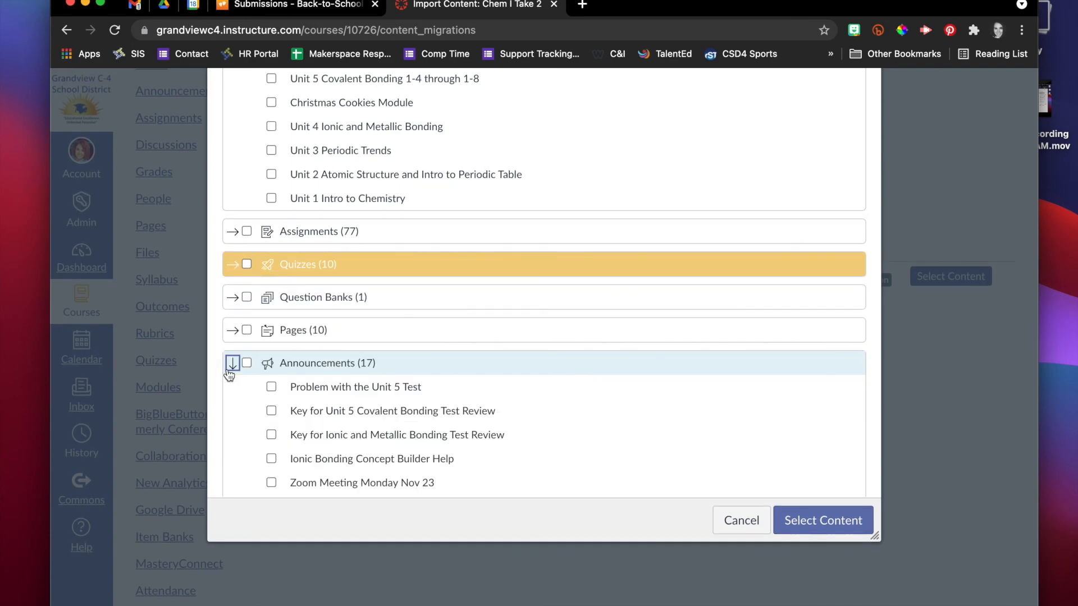
{"action": "left_click", "coordinate": [232, 365]}
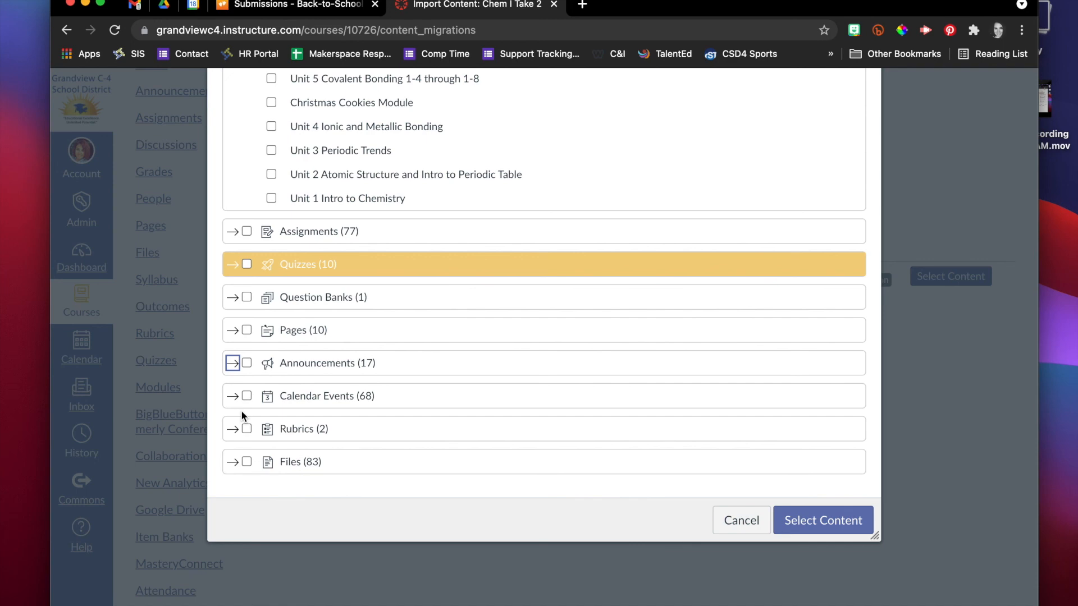
{"action": "left_click", "coordinate": [232, 364]}
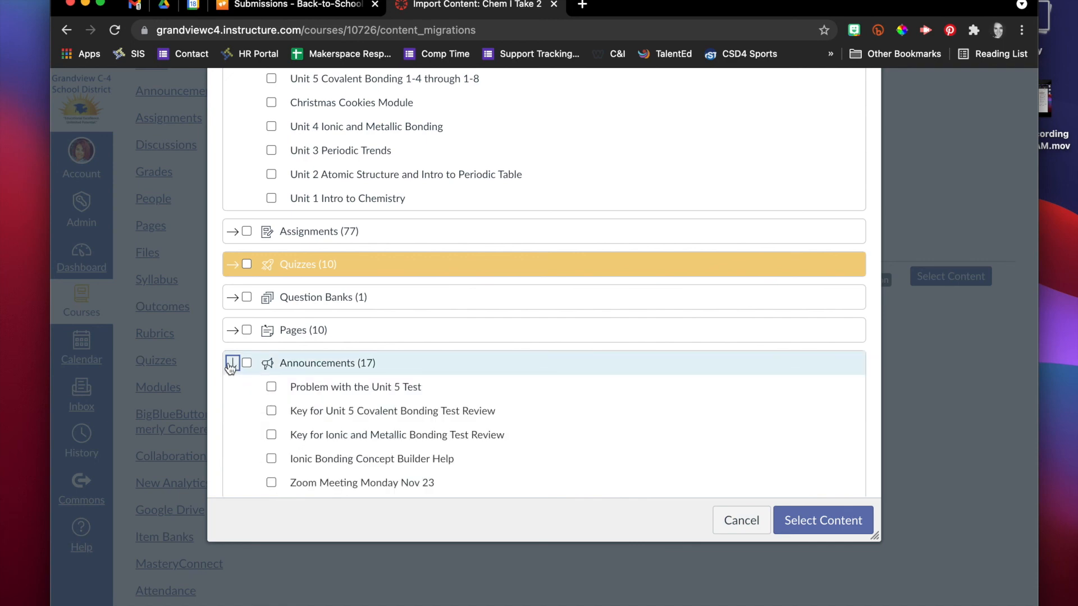
{"action": "left_click", "coordinate": [231, 363]}
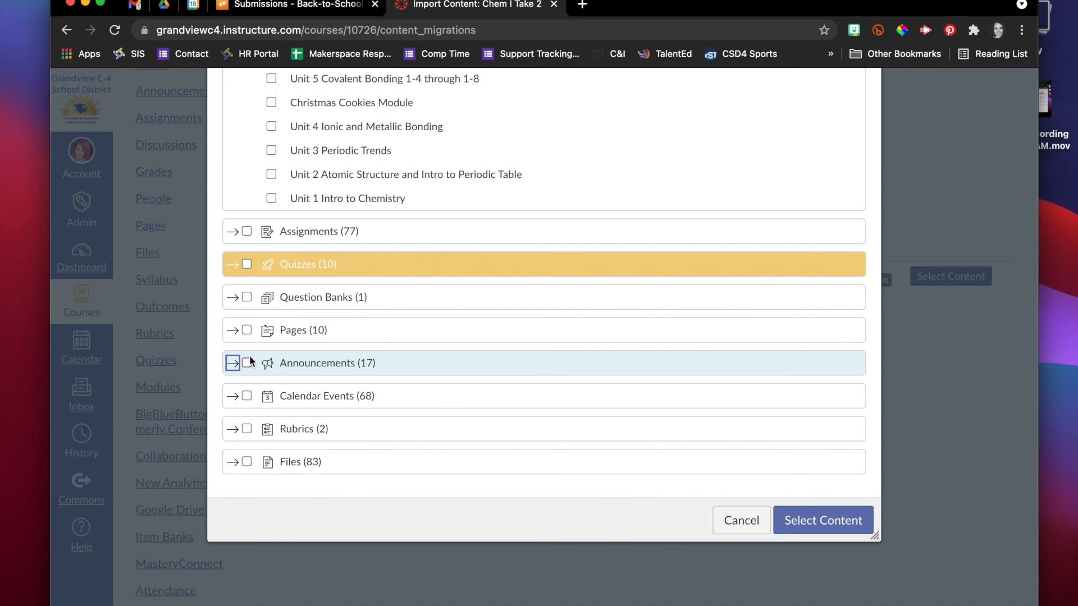
Include all Quizzes, Assignments and Modules in the import and submit the content selection
{"action": "left_click", "coordinate": [246, 263]}
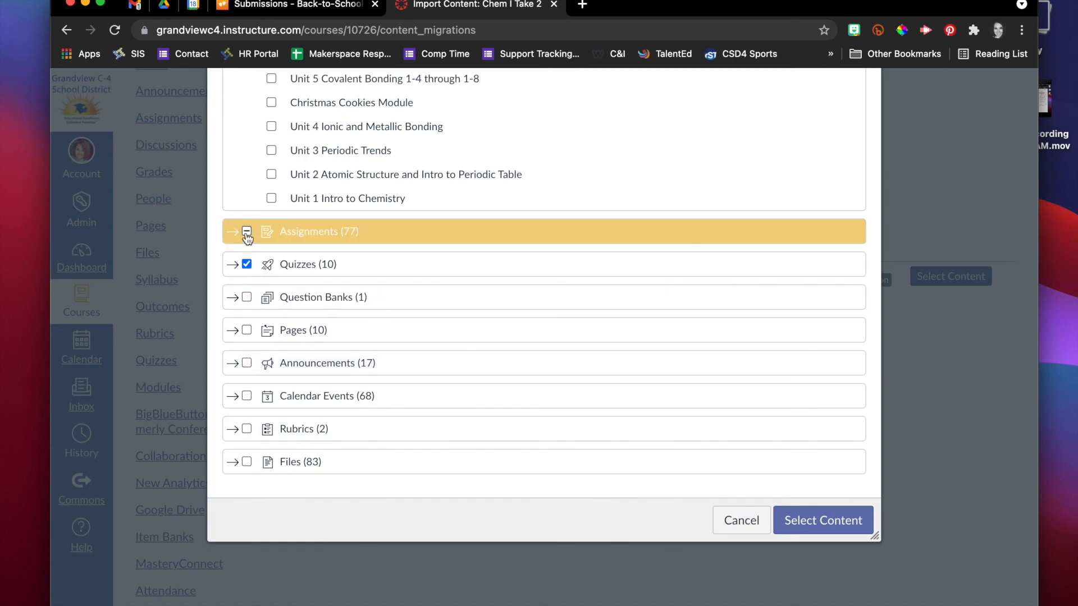
{"action": "scroll", "coordinate": [247, 239], "scroll_direction": "up", "scroll_amount": 5}
{"action": "left_click", "coordinate": [246, 131]}
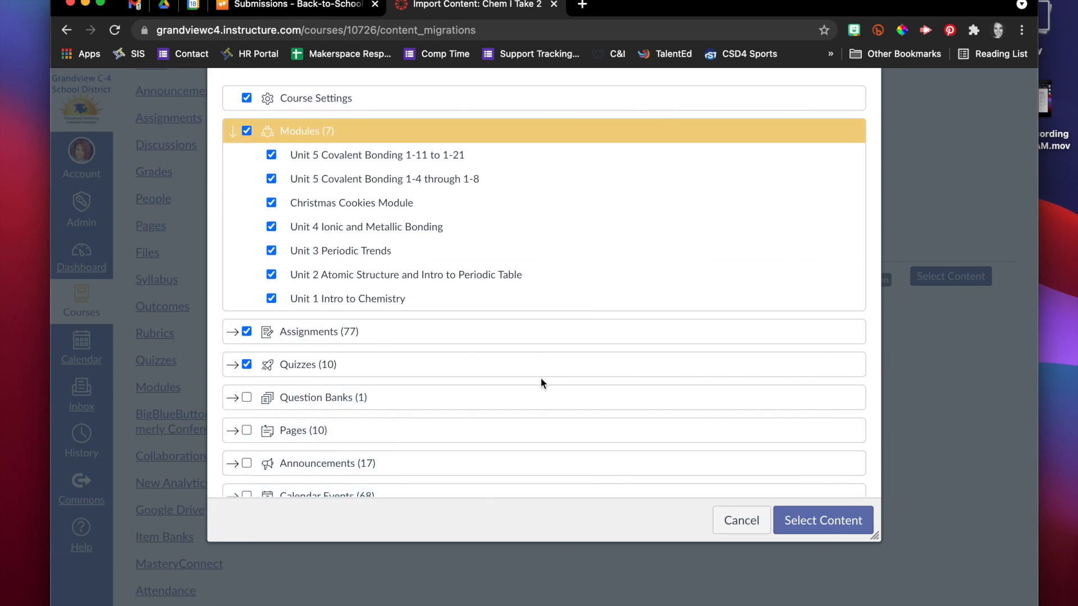
{"action": "left_click", "coordinate": [807, 526]}
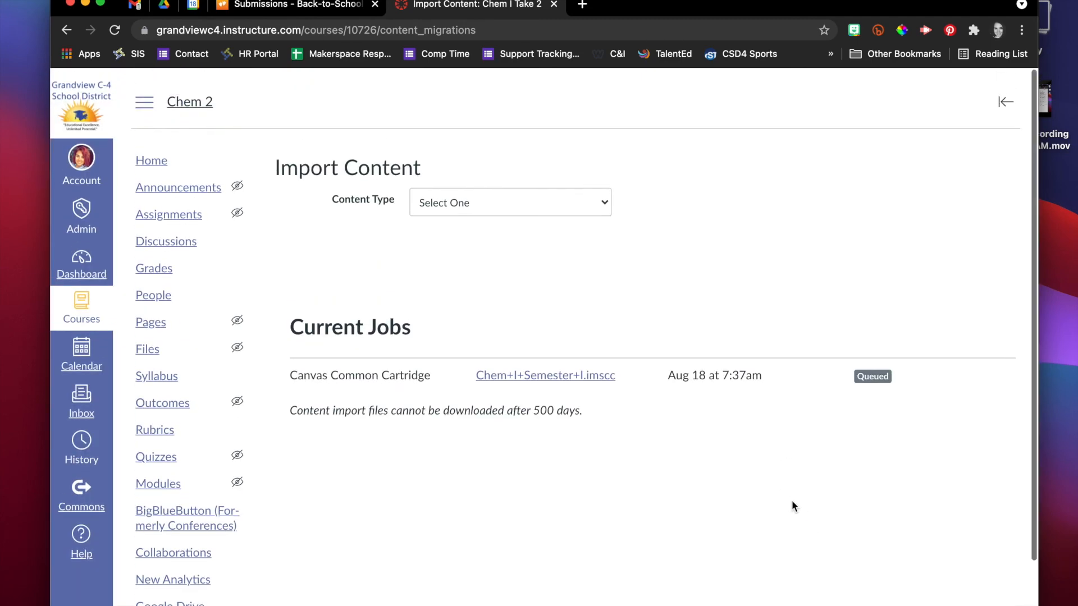
{"action": "scroll", "coordinate": [791, 501], "scroll_direction": "down", "scroll_amount": 1}
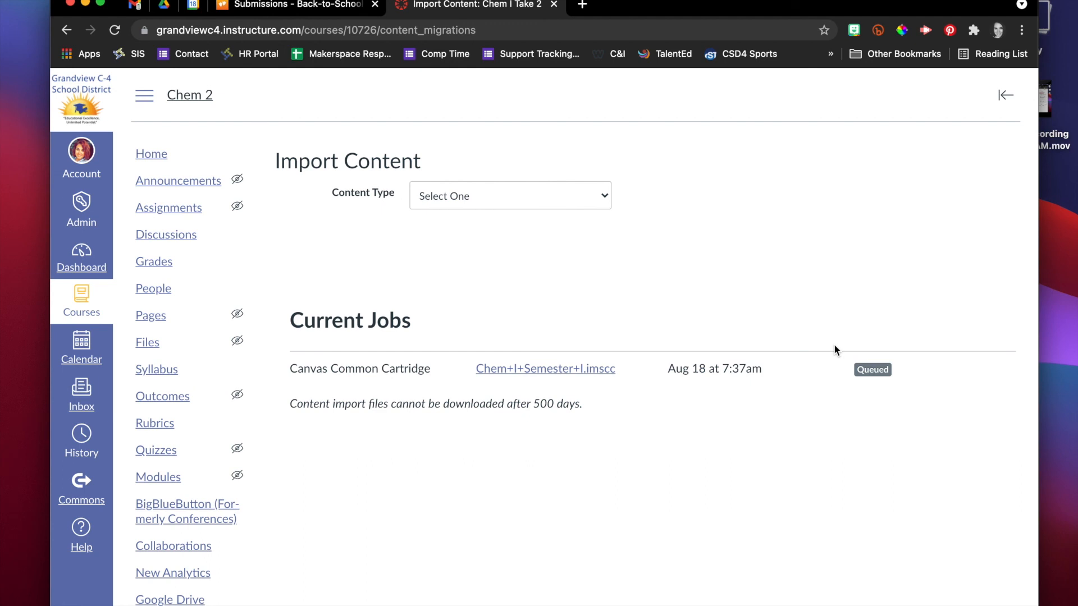